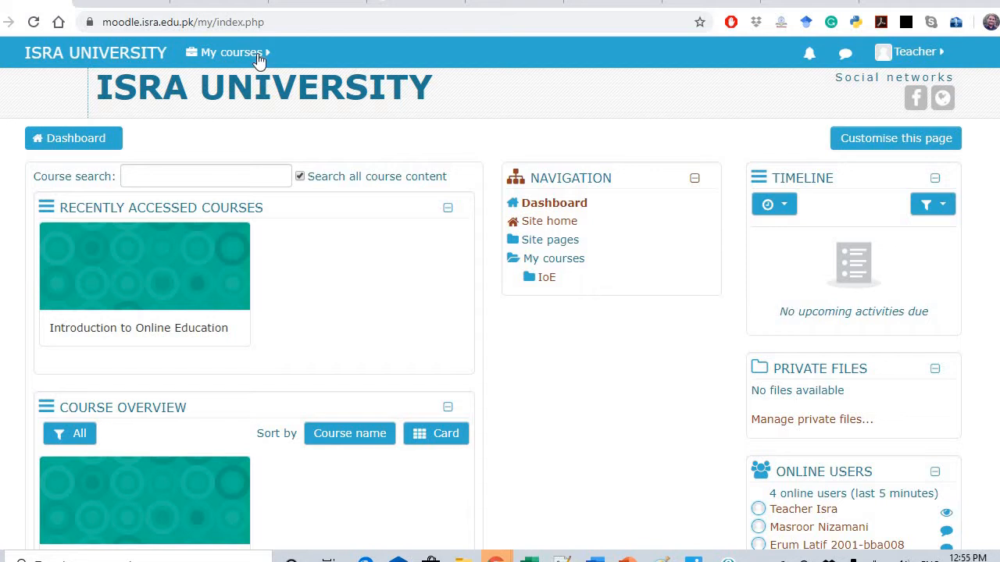
# Open the My courses menu from the dashboard's top bar
pyautogui.click(262, 53)
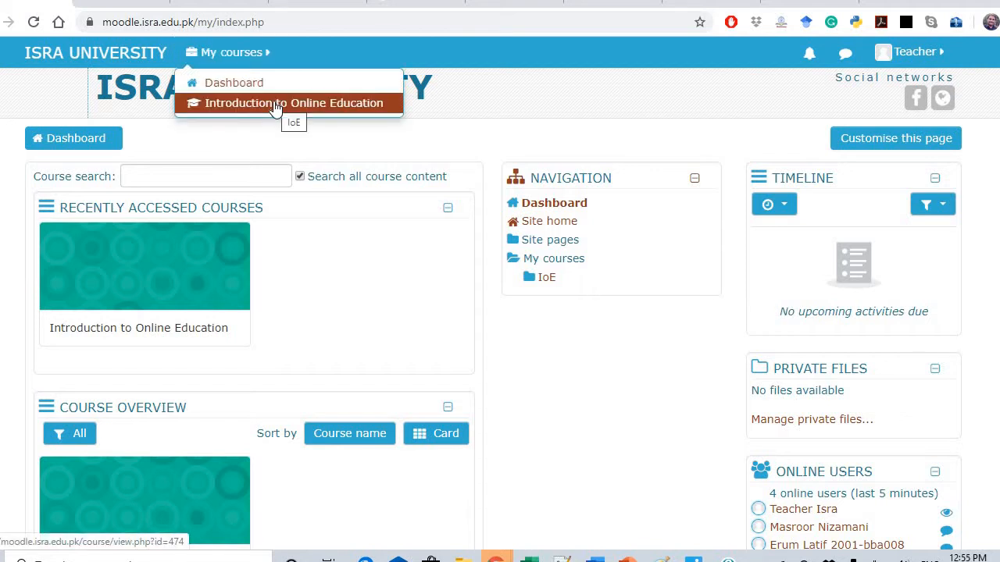
# Go to the Introduction to Online Education course and look through its sections
pyautogui.click(275, 106)
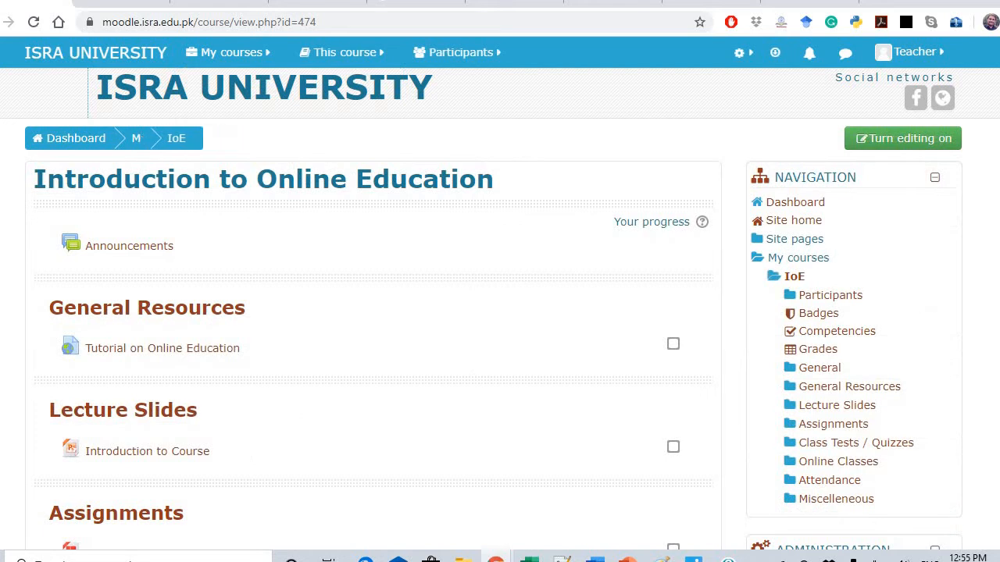
pyautogui.scroll(-1, 500, 312)
pyautogui.scroll(-1, 500, 312)
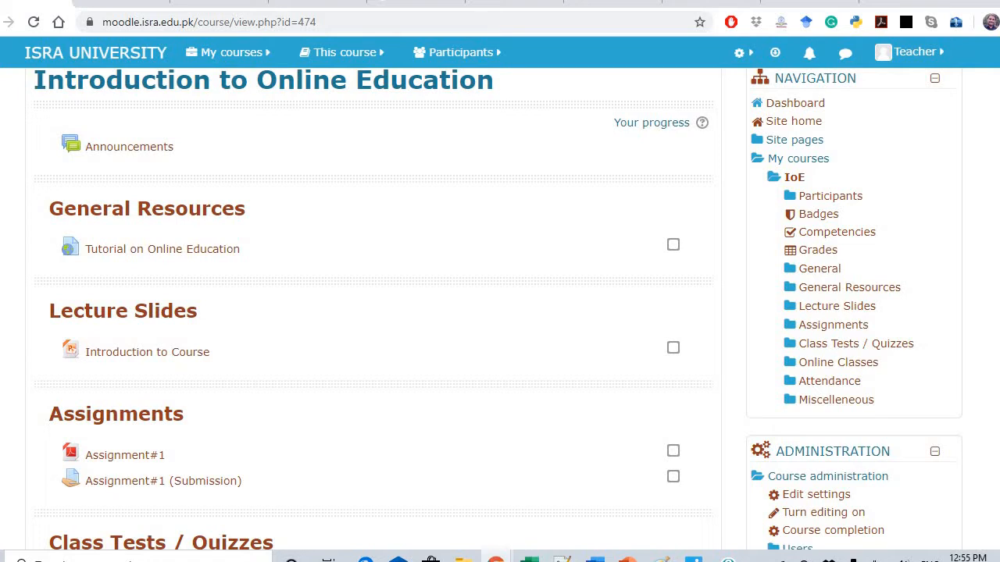
pyautogui.scroll(-3, 217, 279)
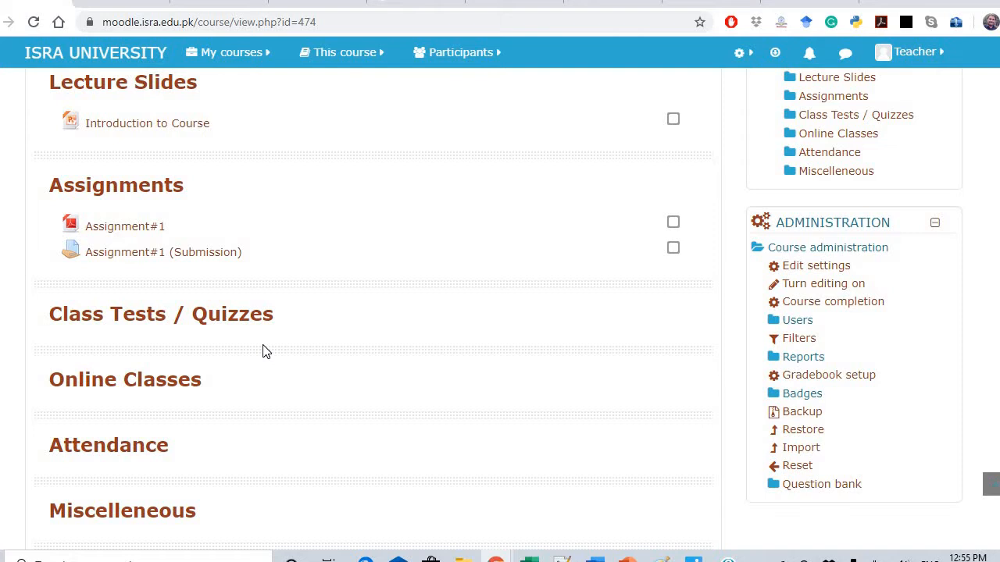
pyautogui.scroll(5, 373, 312)
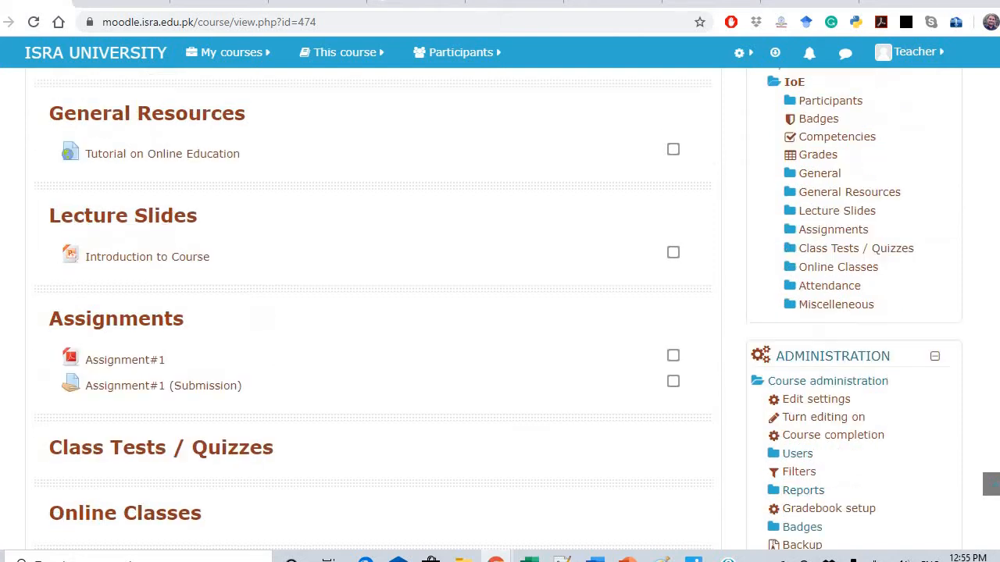
pyautogui.scroll(-1, 374, 312)
pyautogui.scroll(1, 374, 313)
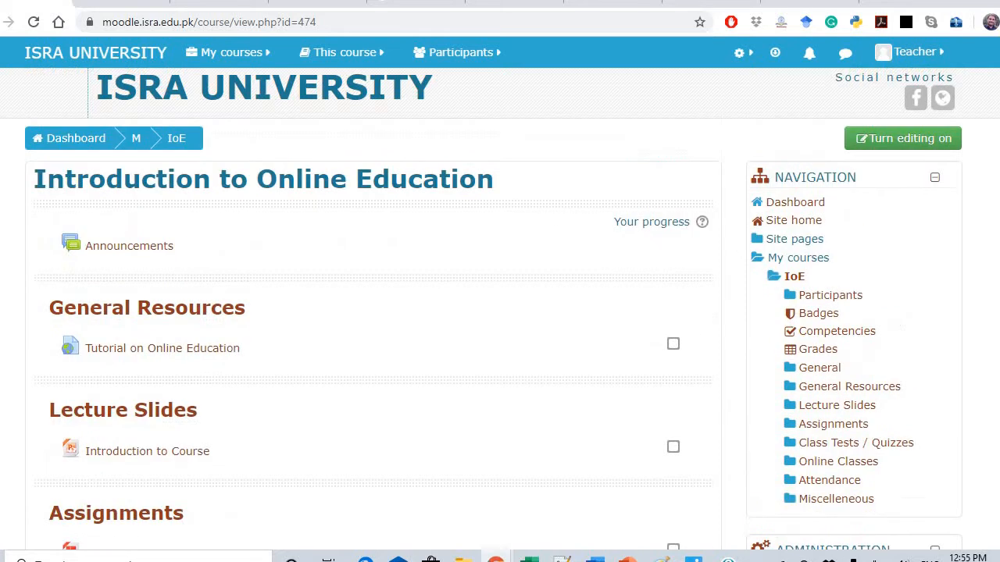
pyautogui.scroll(-1, 373, 313)
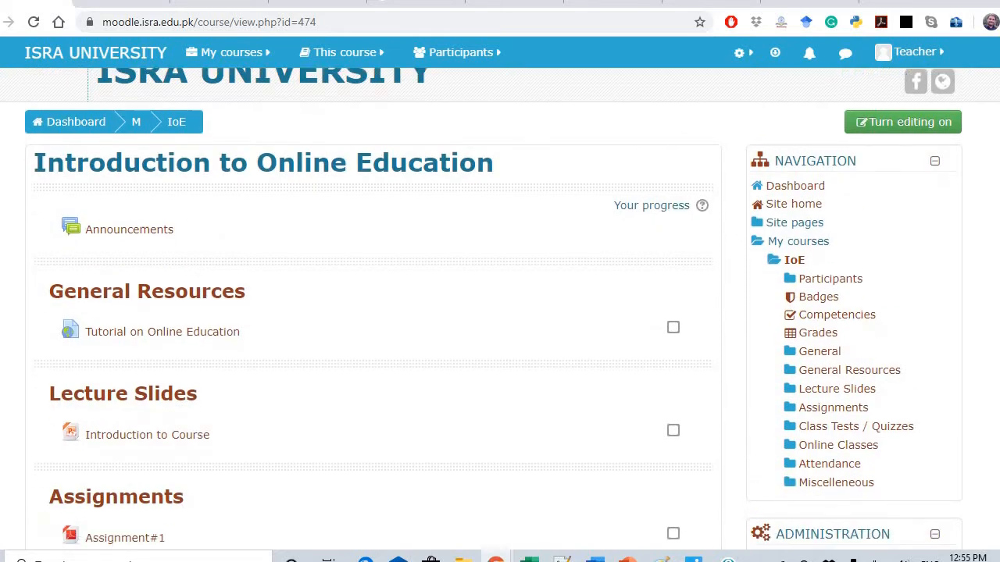
pyautogui.scroll(1, 373, 312)
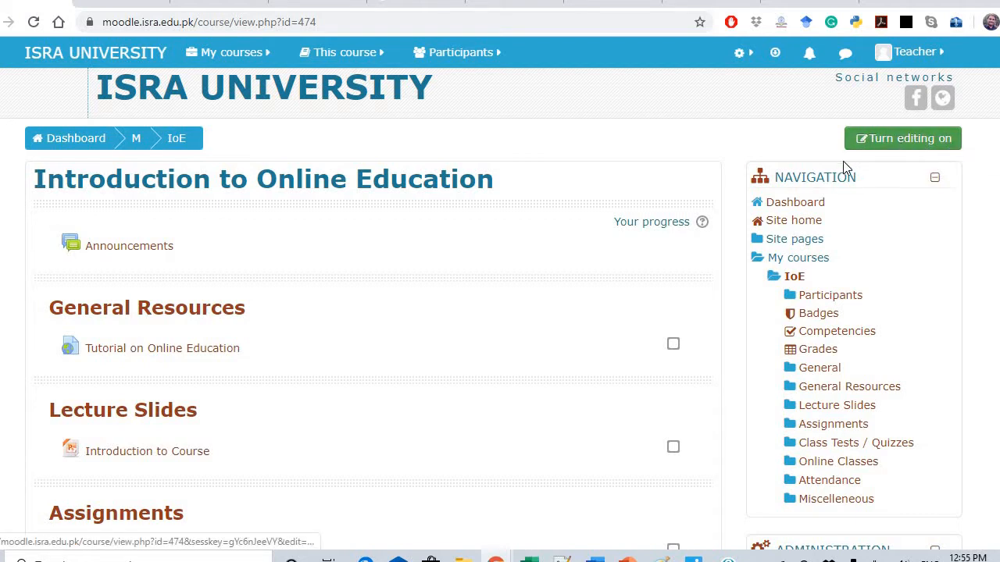
# Turn editing on for the course and scroll down to Class Tests / Quizzes
pyautogui.click(885, 147)
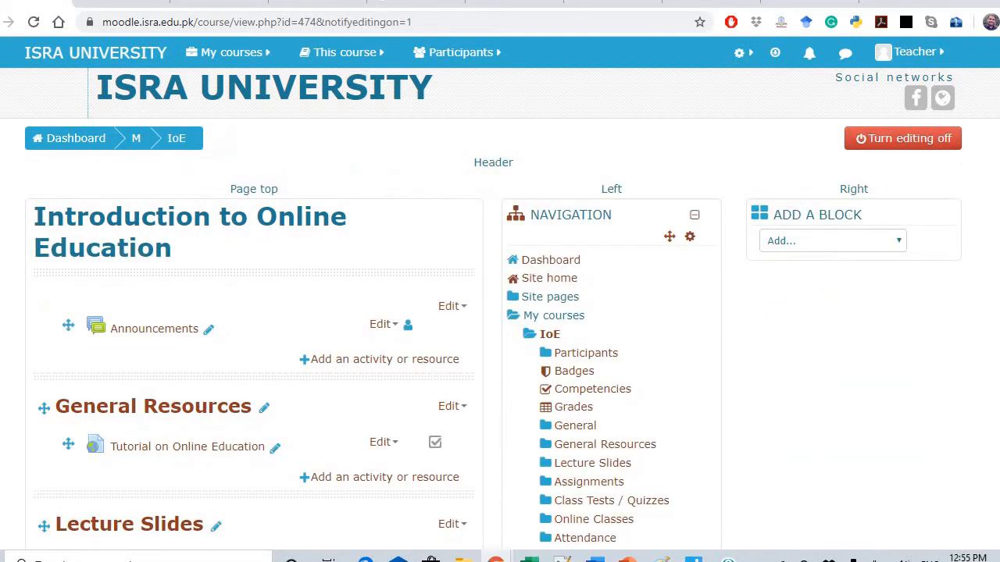
pyautogui.scroll(-3, 500, 305)
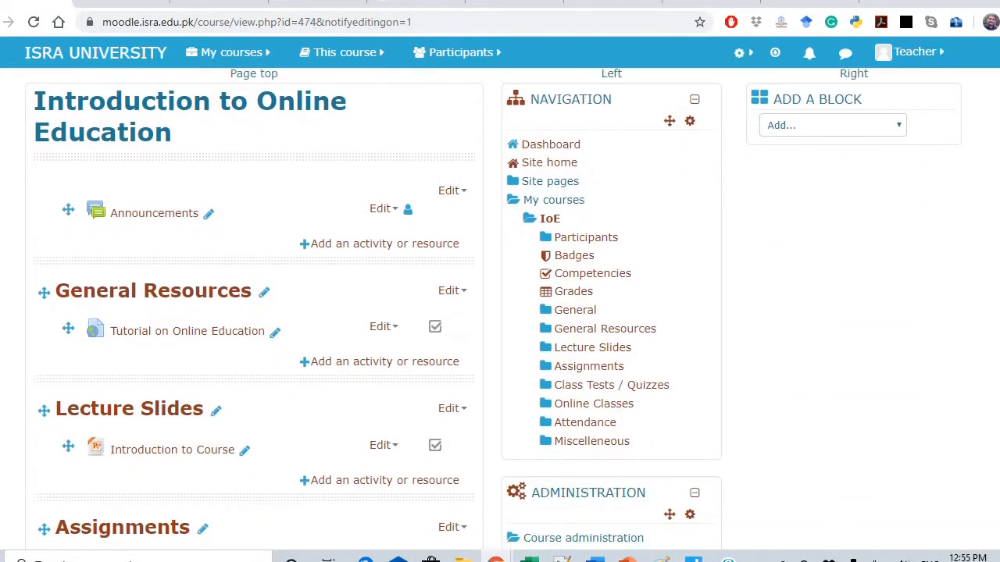
pyautogui.scroll(-3, 85, 297)
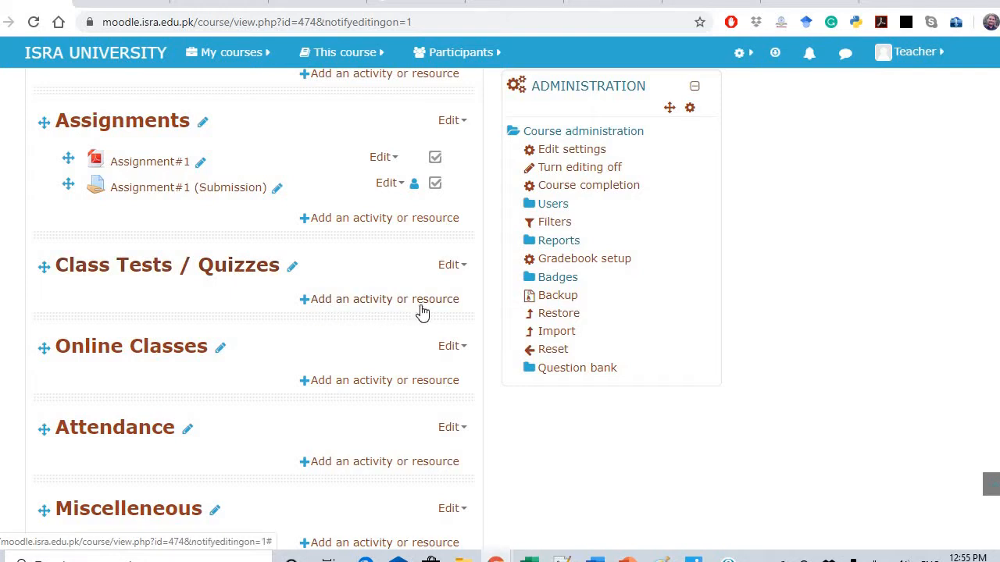
# Add a Quiz activity to the Class Tests / Quizzes section from the activity chooser
pyautogui.click(307, 304)
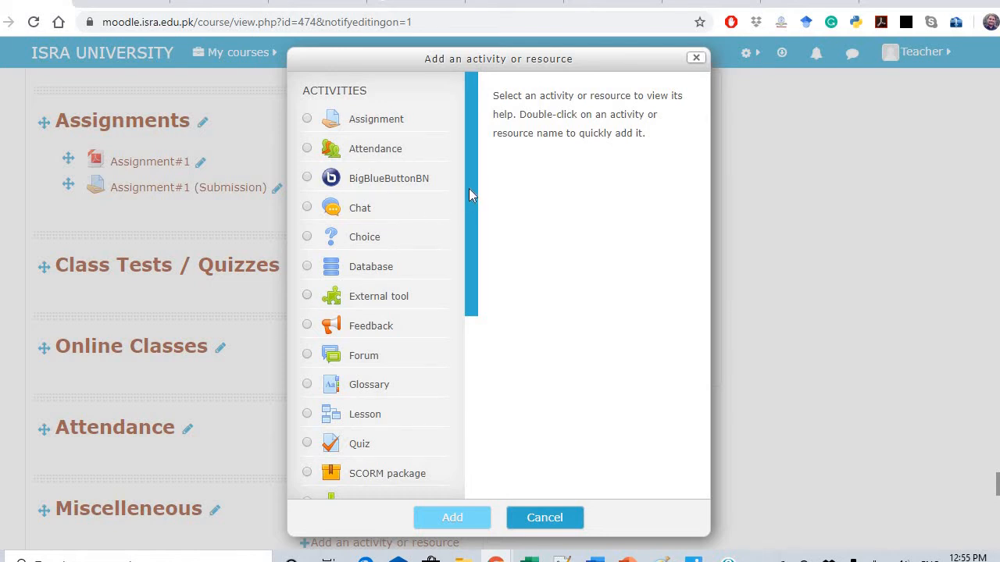
pyautogui.moveTo(469, 189); pyautogui.dragTo(471, 198)
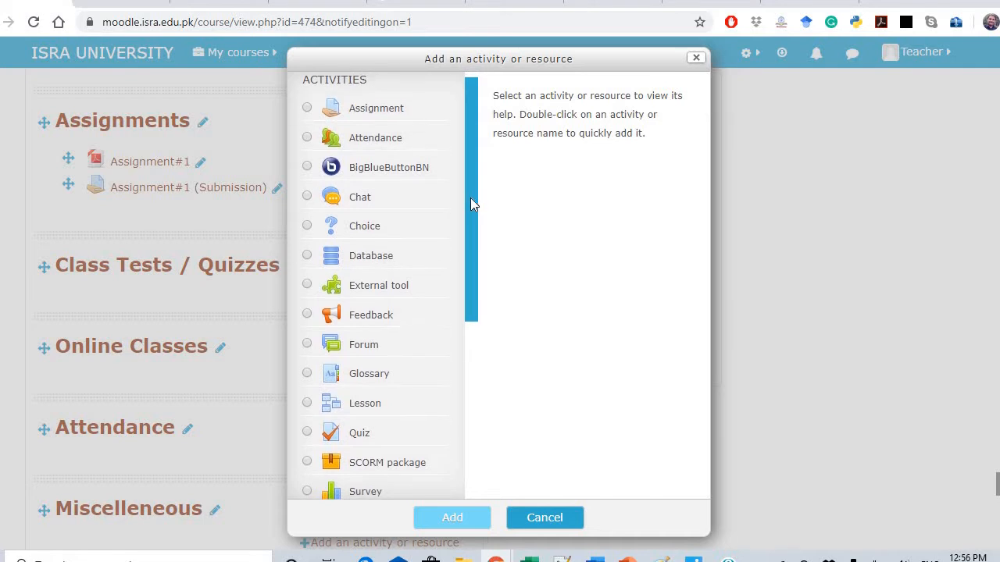
pyautogui.scroll(-3, 327, 305)
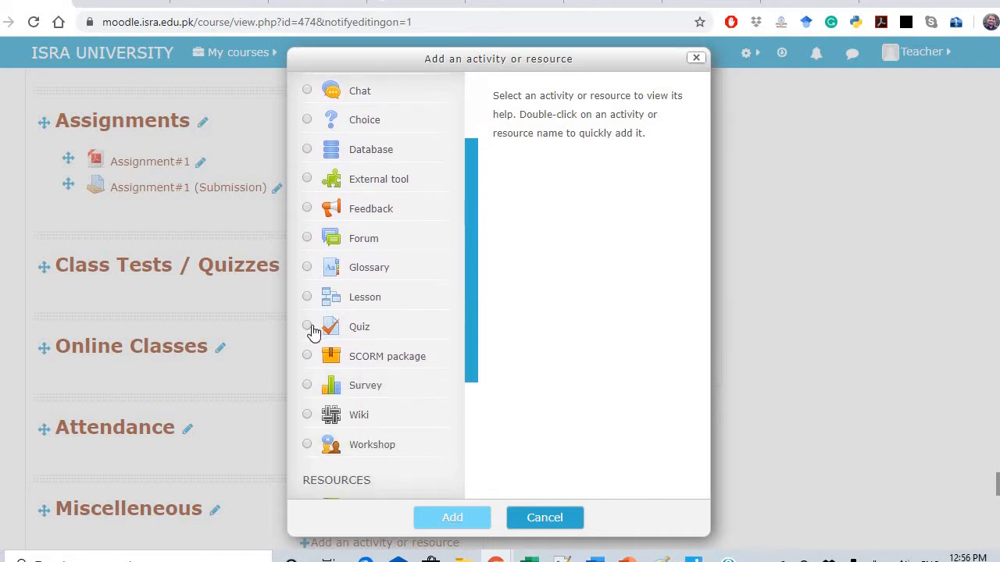
pyautogui.click(309, 329)
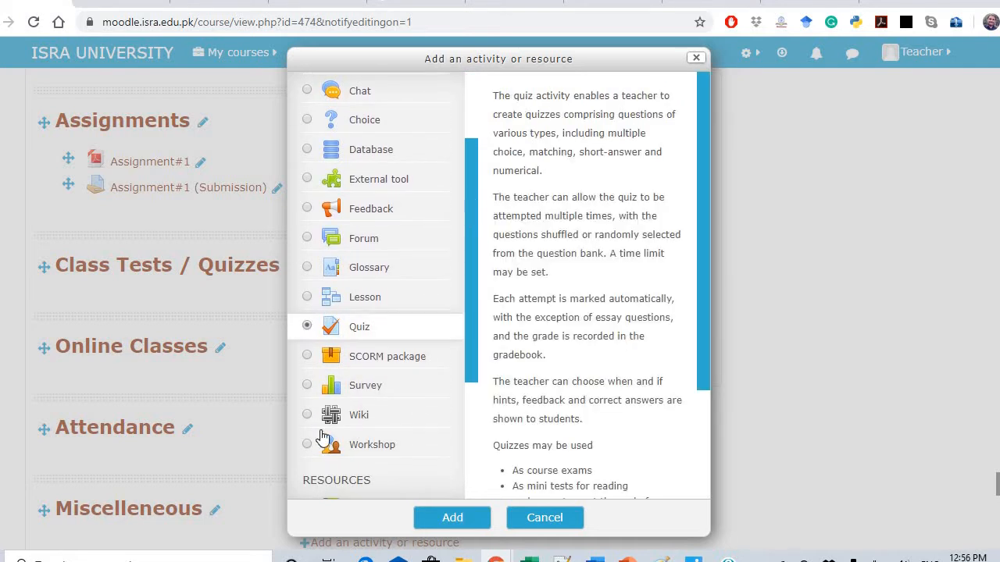
pyautogui.click(453, 519)
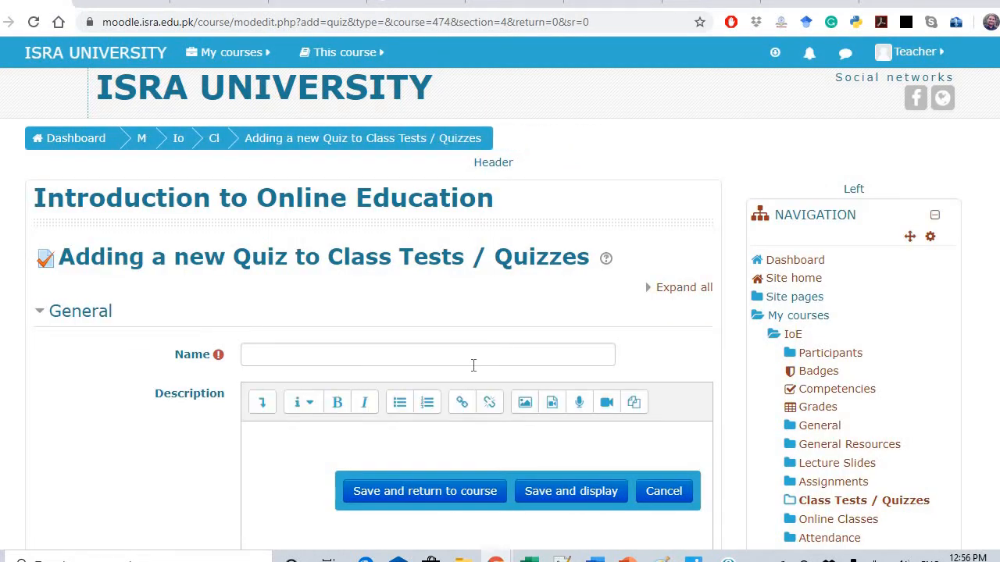
# Enter 'Class Test 1' as the quiz name, leaving the description empty
pyautogui.click(505, 346)
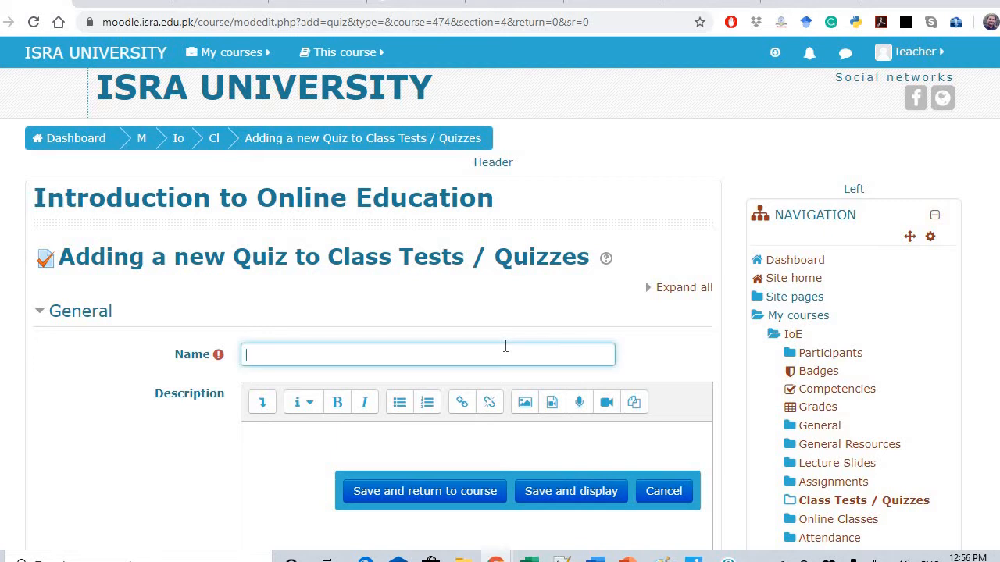
pyautogui.write('Class Test 1')
pyautogui.click(423, 439)
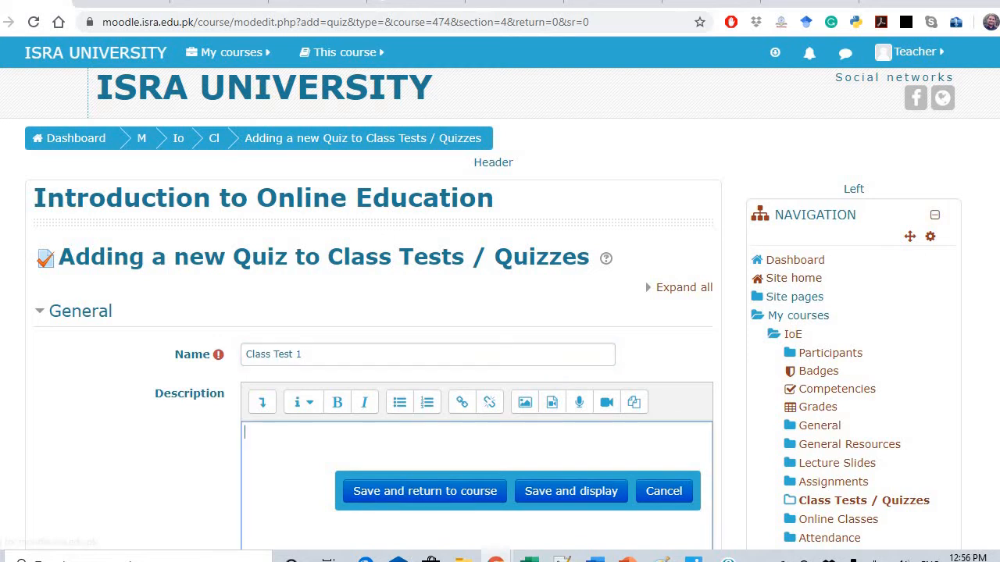
pyautogui.scroll(-2, 498, 308)
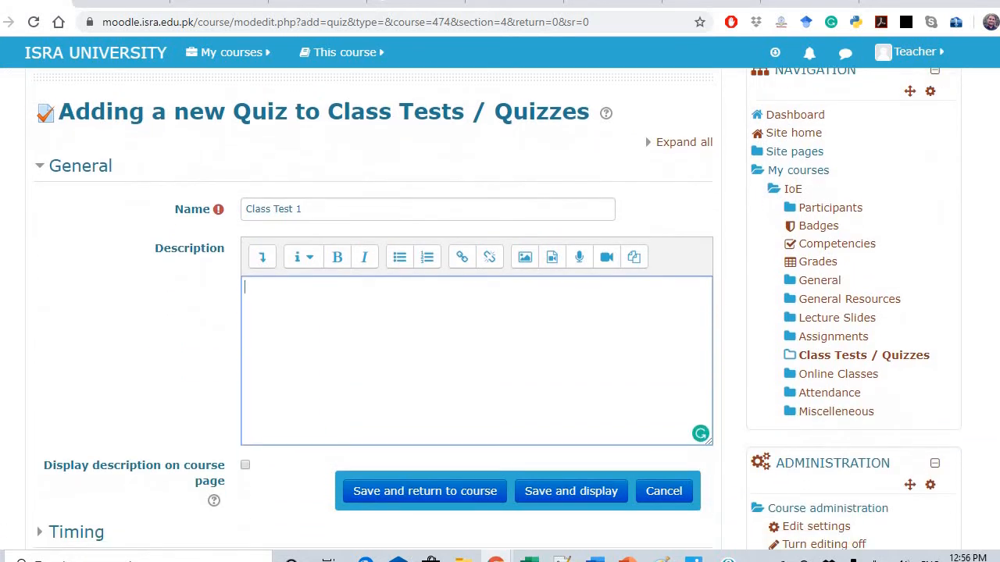
pyautogui.scroll(-2, 193, 339)
pyautogui.scroll(-2, 194, 339)
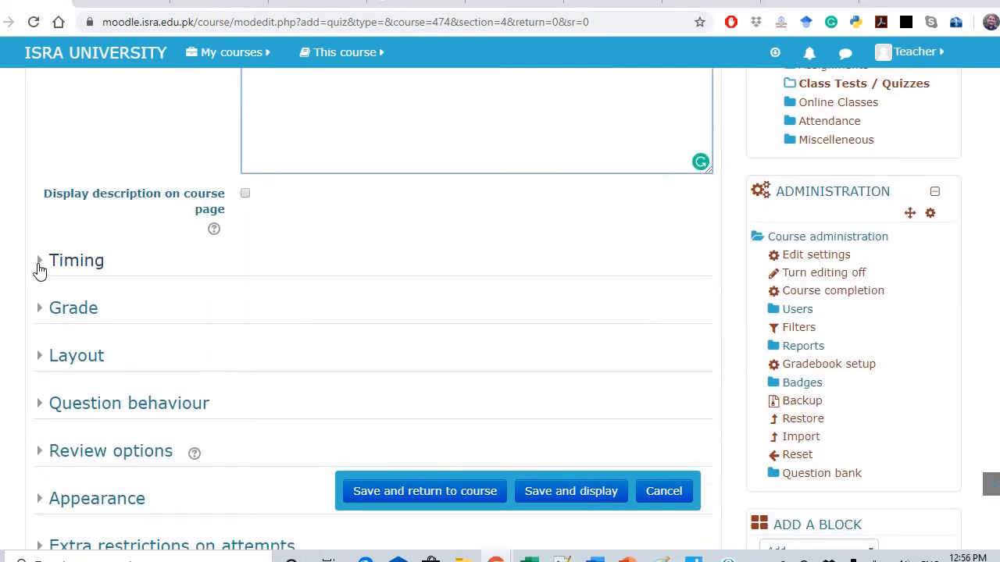
# Enable the quiz opening time and set it to 5 May 2020, 11:45
pyautogui.click(39, 270)
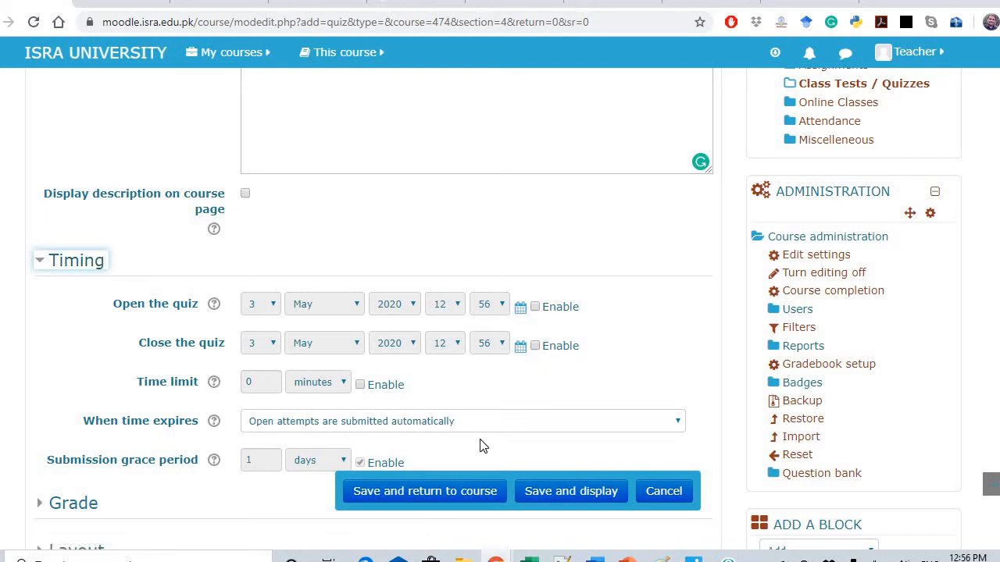
pyautogui.click(536, 307)
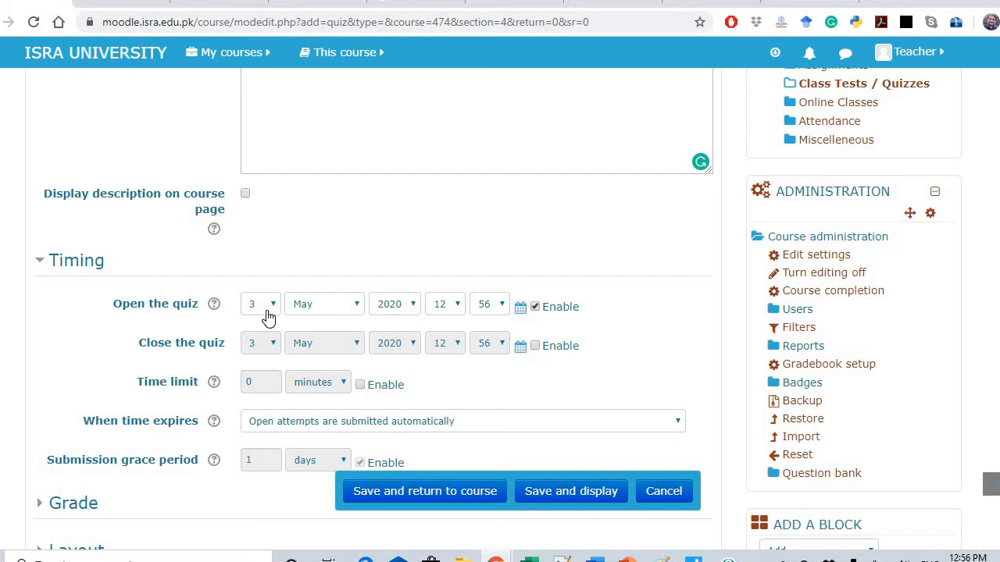
pyautogui.click(267, 306)
pyautogui.click(258, 94)
pyautogui.click(461, 315)
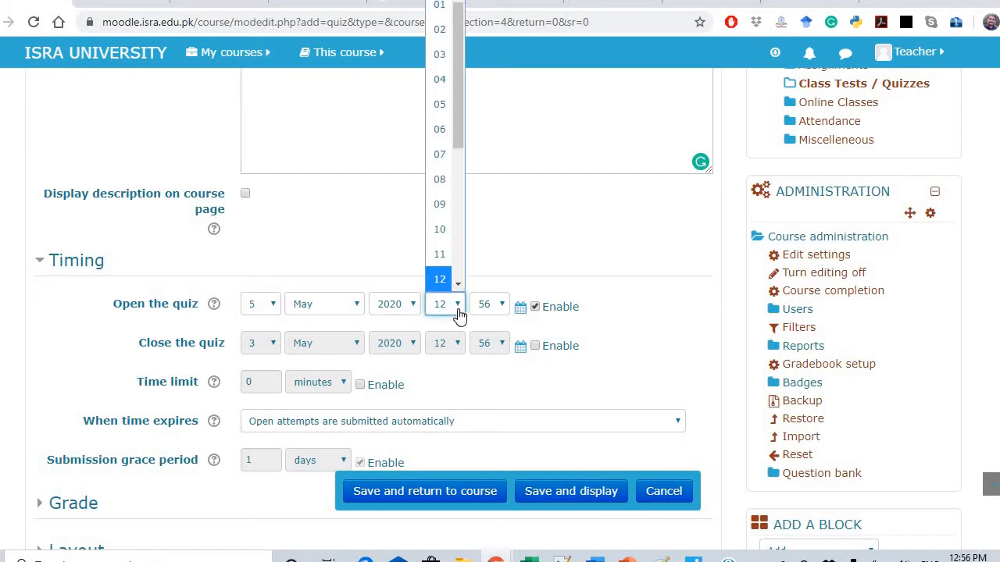
pyautogui.click(444, 257)
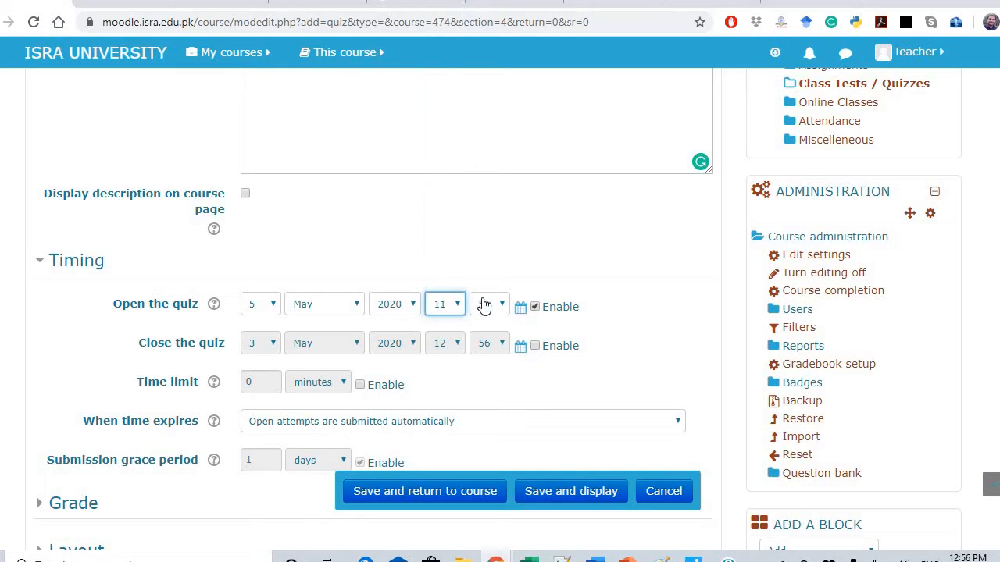
pyautogui.click(495, 305)
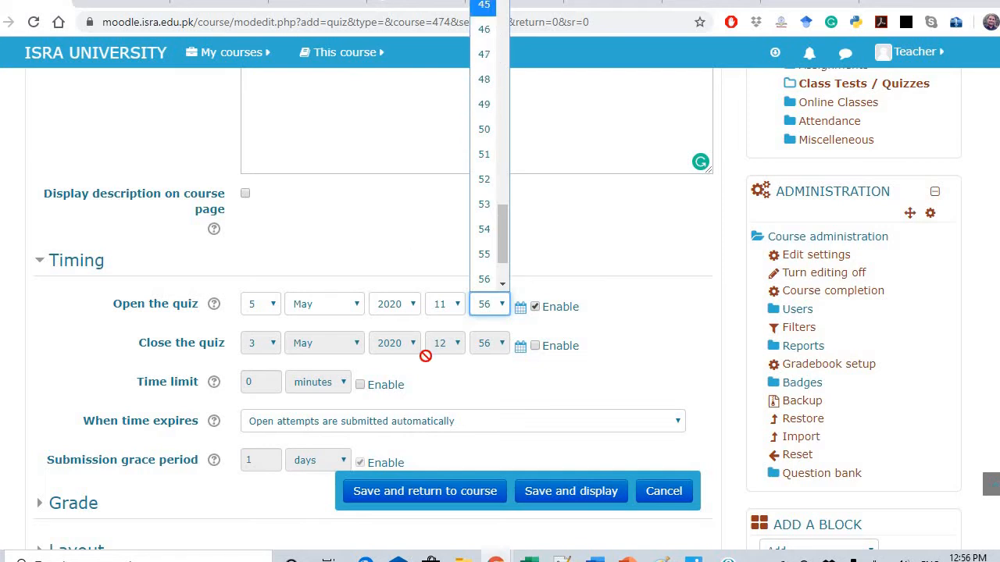
pyautogui.click(486, 6)
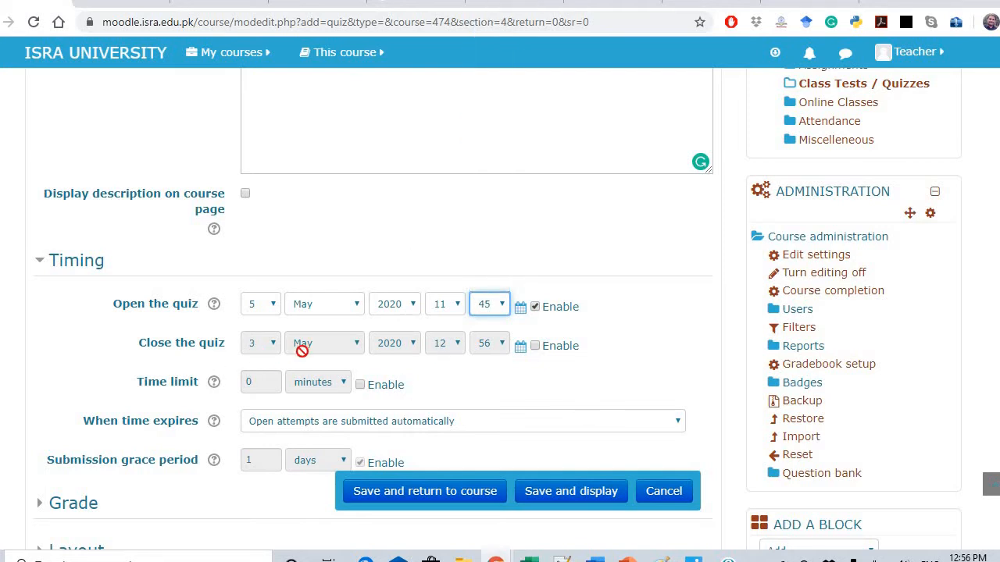
# Enable the quiz closing time and set it to 5 May 2020, 12:20
pyautogui.click(536, 349)
pyautogui.click(273, 345)
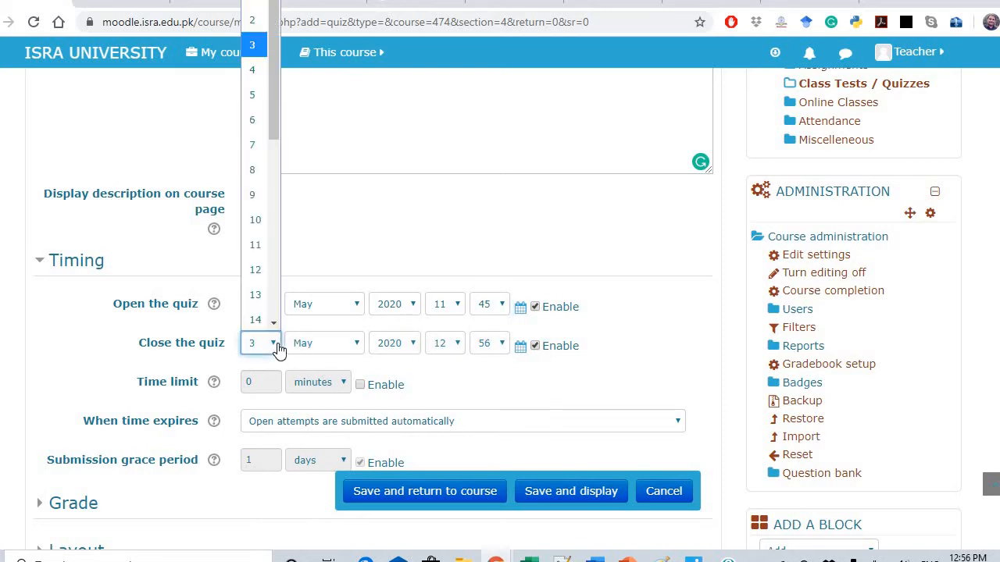
pyautogui.click(257, 96)
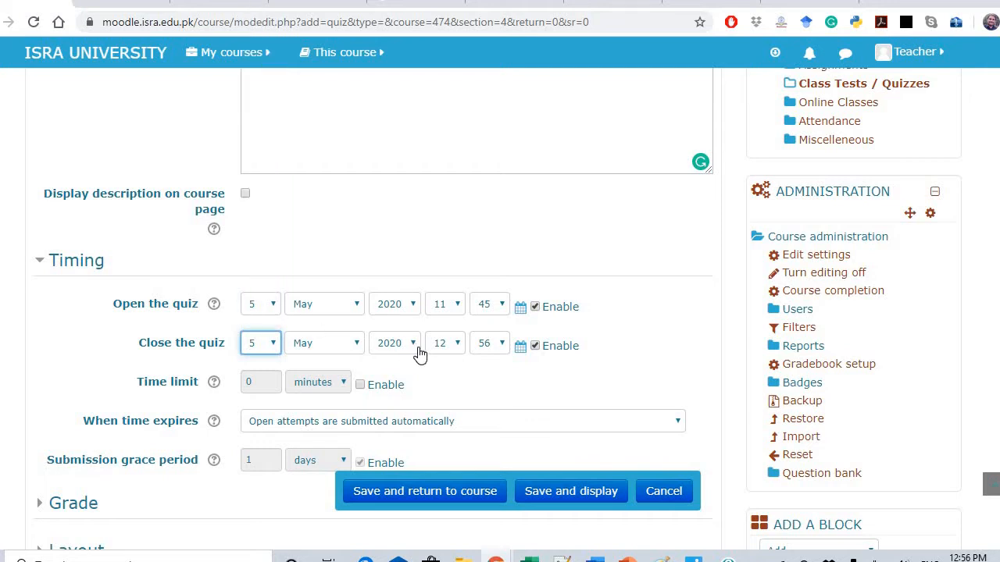
pyautogui.click(503, 345)
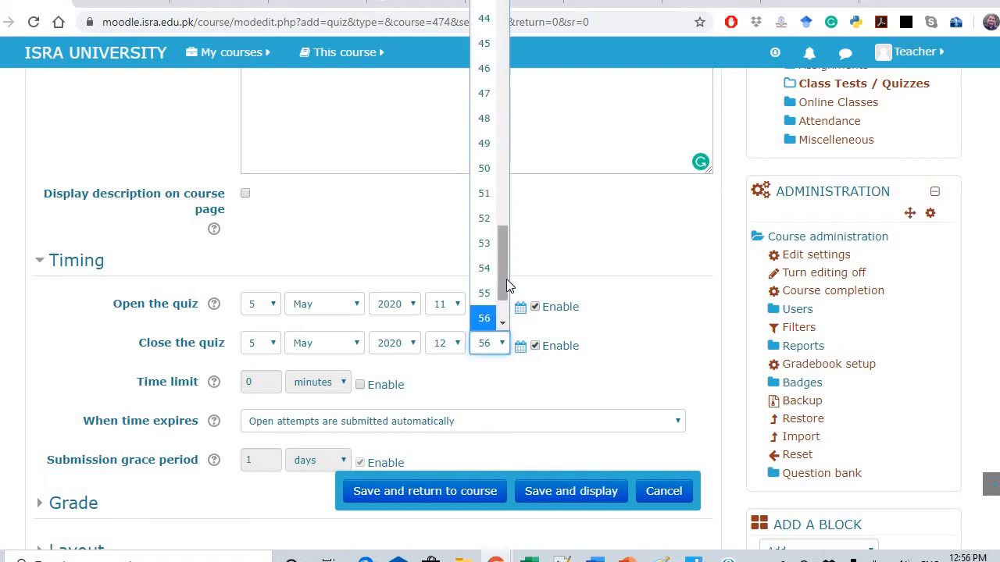
pyautogui.moveTo(505, 279); pyautogui.dragTo(502, 140)
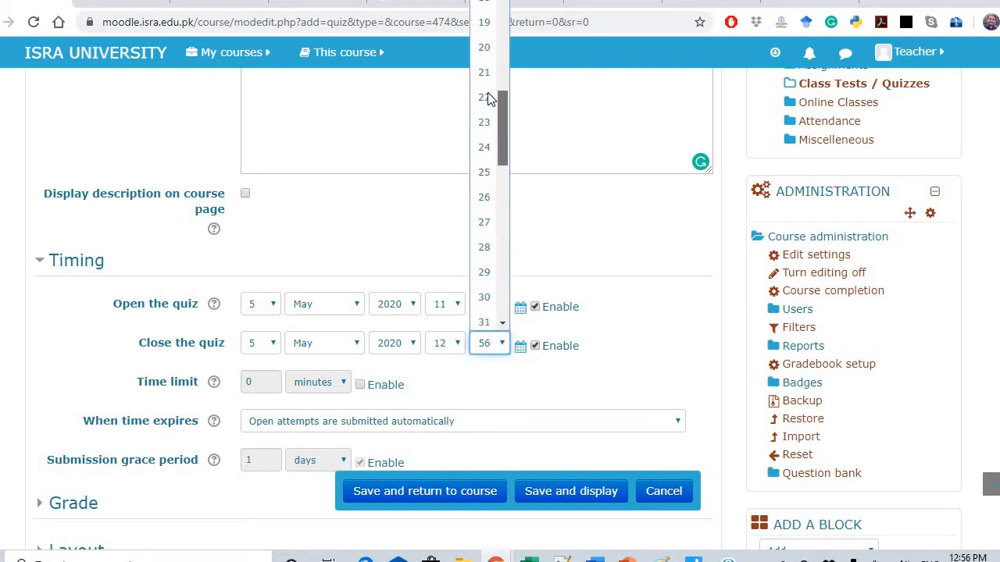
pyautogui.click(484, 35)
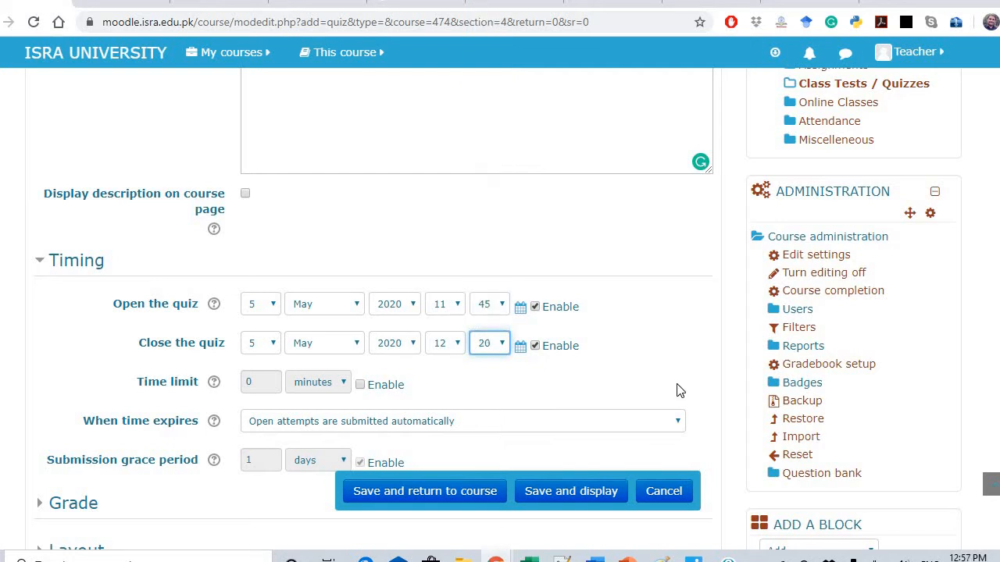
pyautogui.click(679, 390)
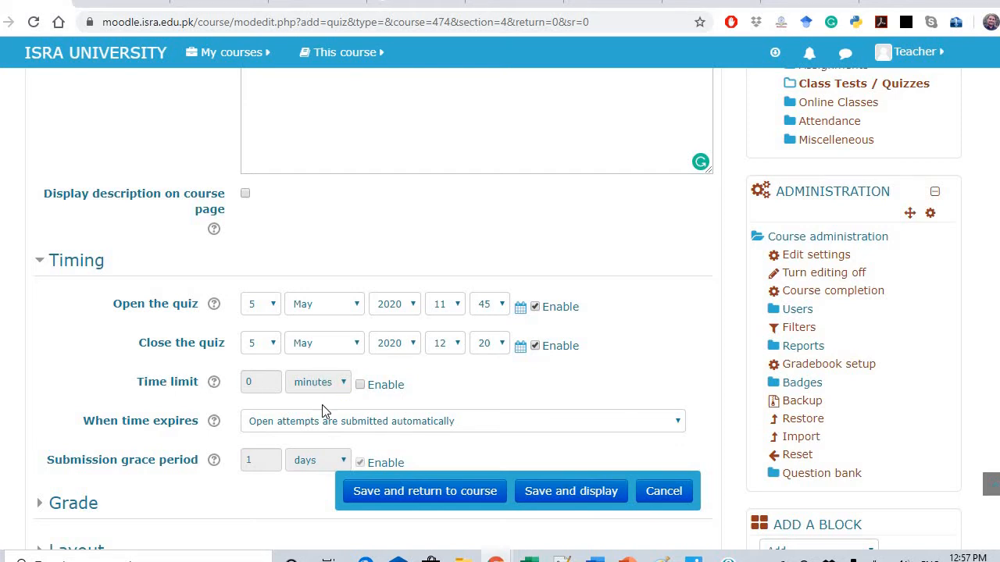
# Enable a 10-minute time limit on the quiz
pyautogui.click(360, 386)
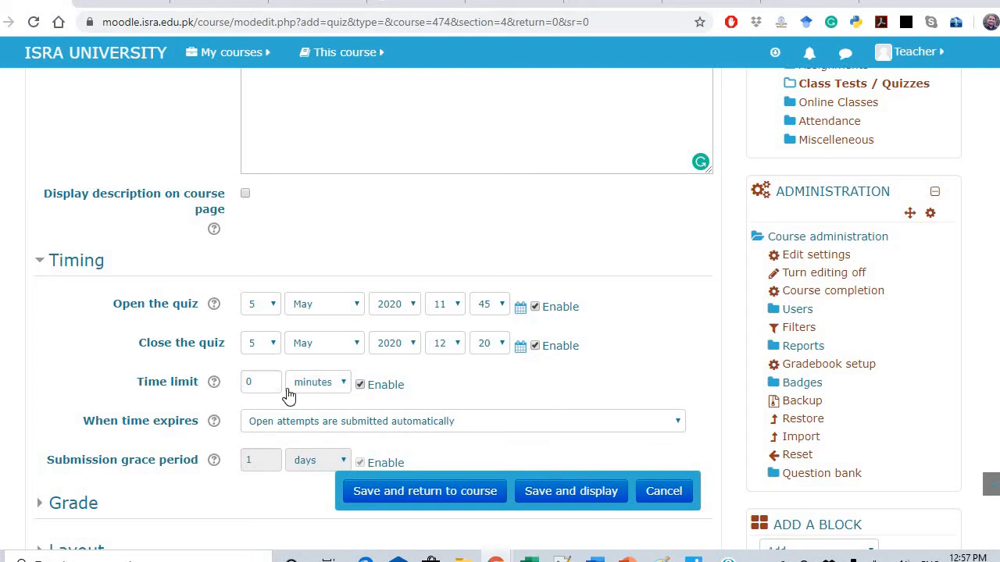
pyautogui.moveTo(270, 378); pyautogui.dragTo(232, 378)
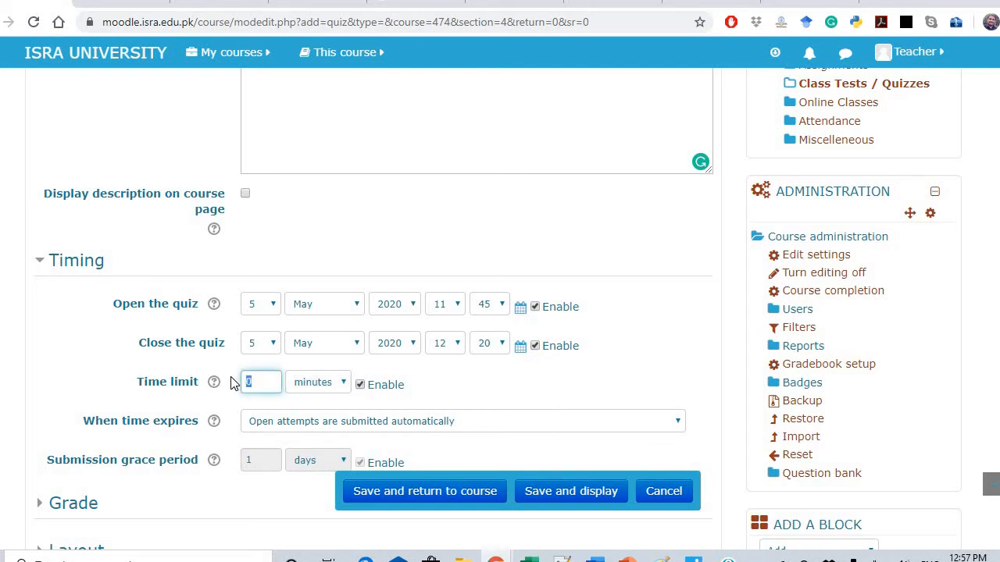
pyautogui.write('5')
pyautogui.write('0')
# View and dismiss the help popup about open and close dates
pyautogui.click(215, 306)
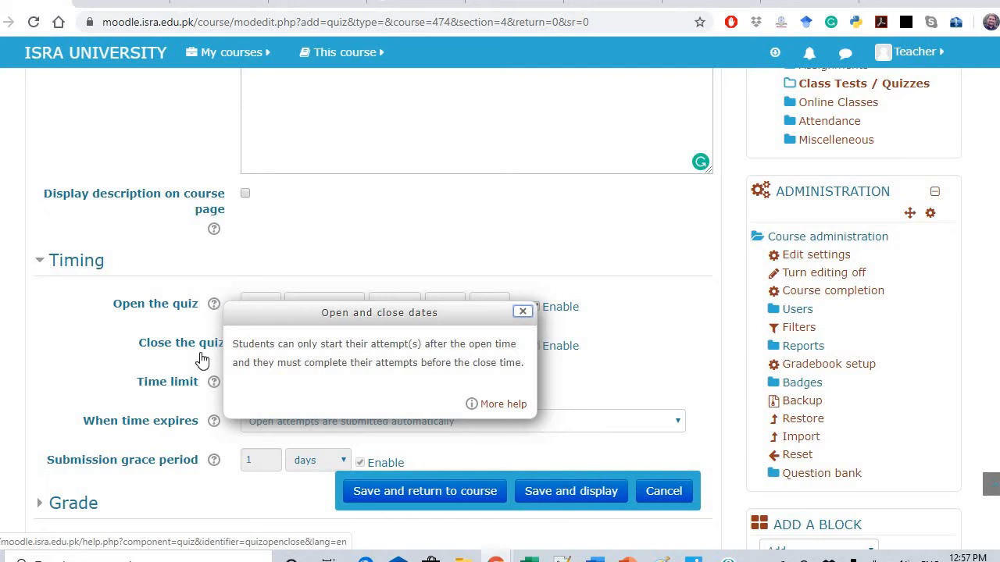
pyautogui.click(107, 377)
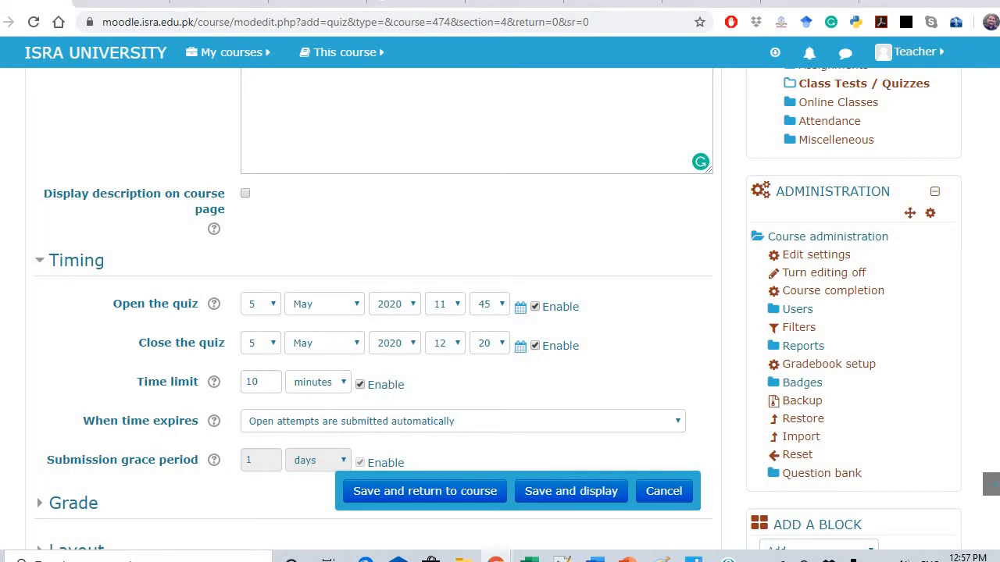
pyautogui.scroll(-1, 498, 309)
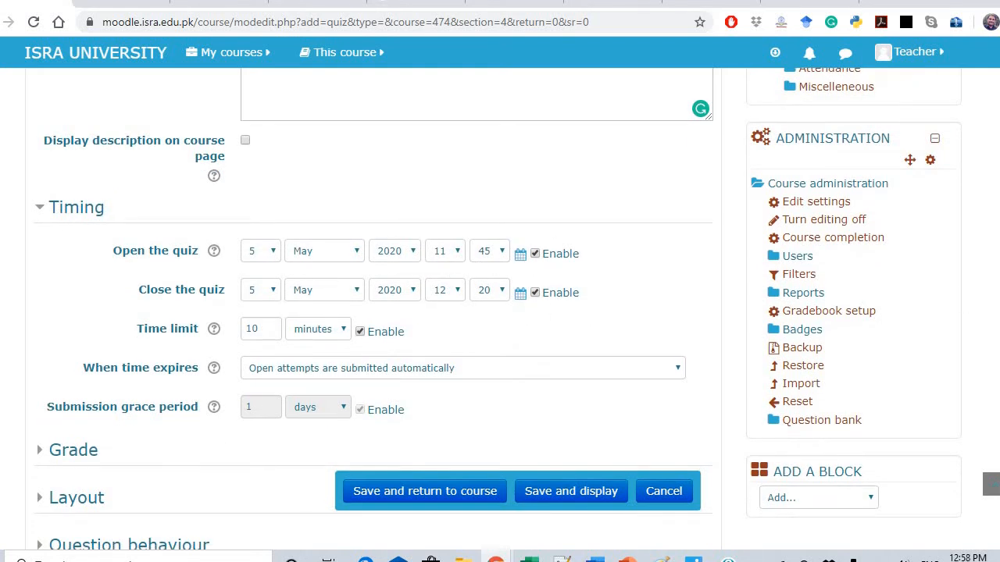
pyautogui.scroll(-3, 499, 308)
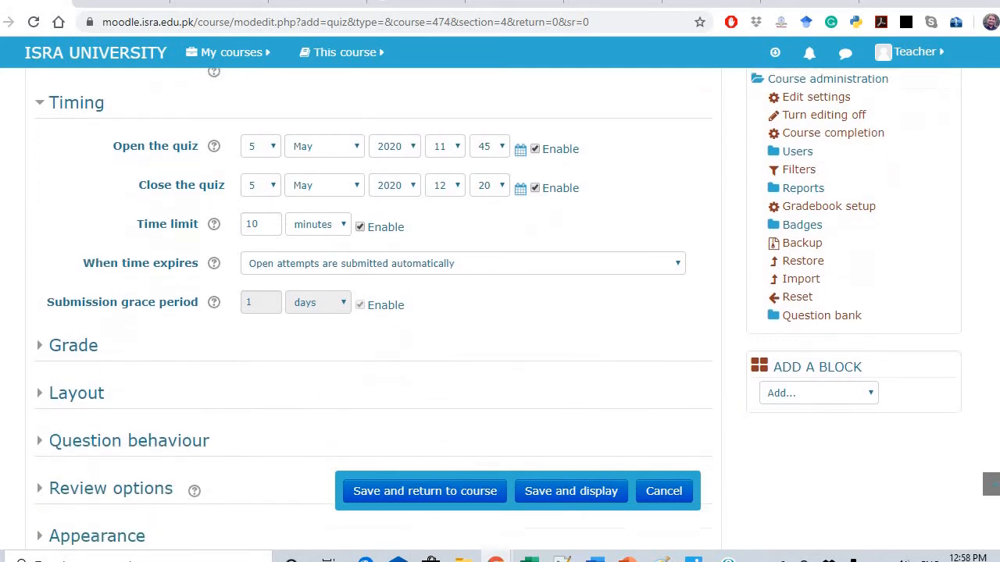
pyautogui.scroll(-1, 499, 309)
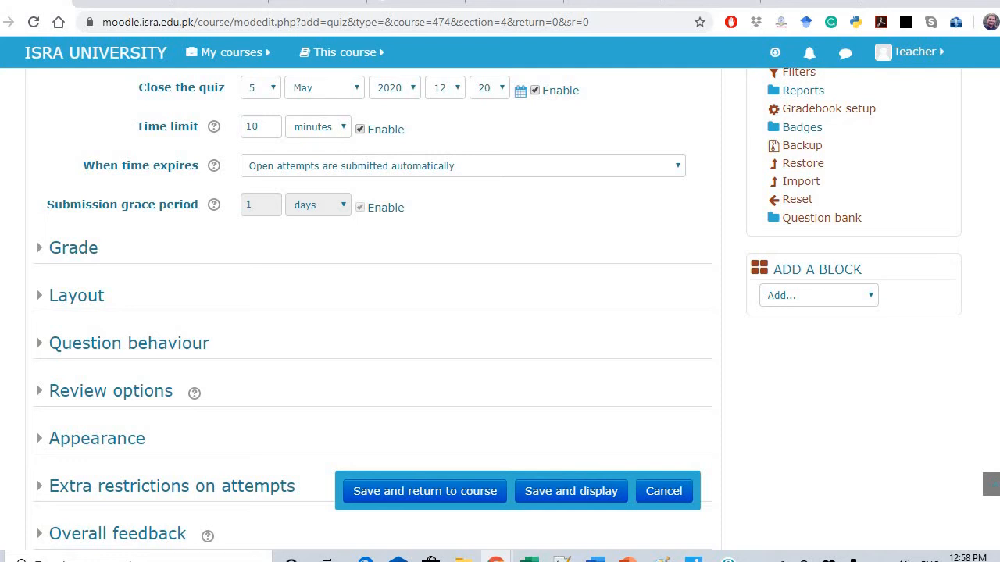
pyautogui.scroll(3, 498, 309)
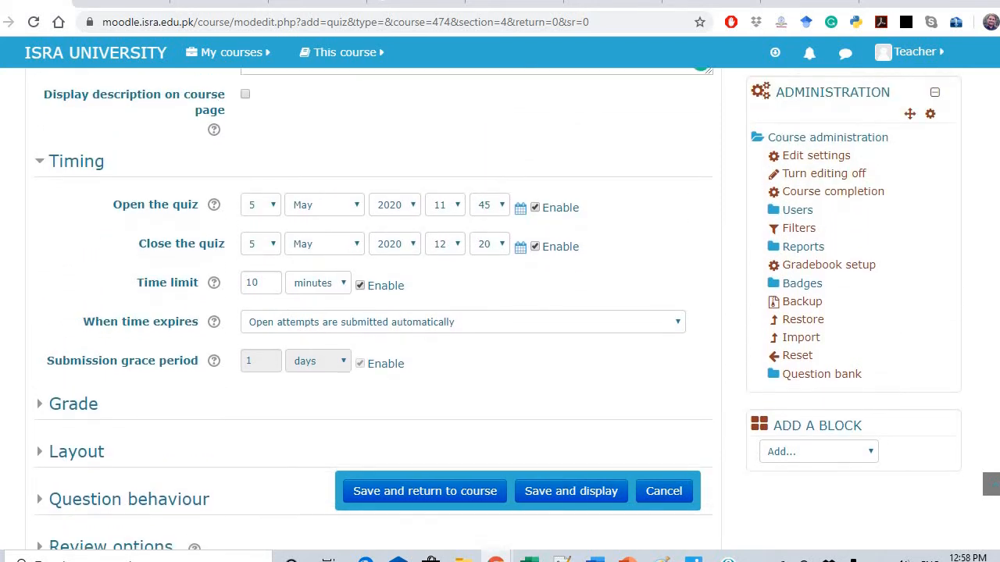
pyautogui.scroll(-2, 499, 309)
pyautogui.scroll(-1, 499, 309)
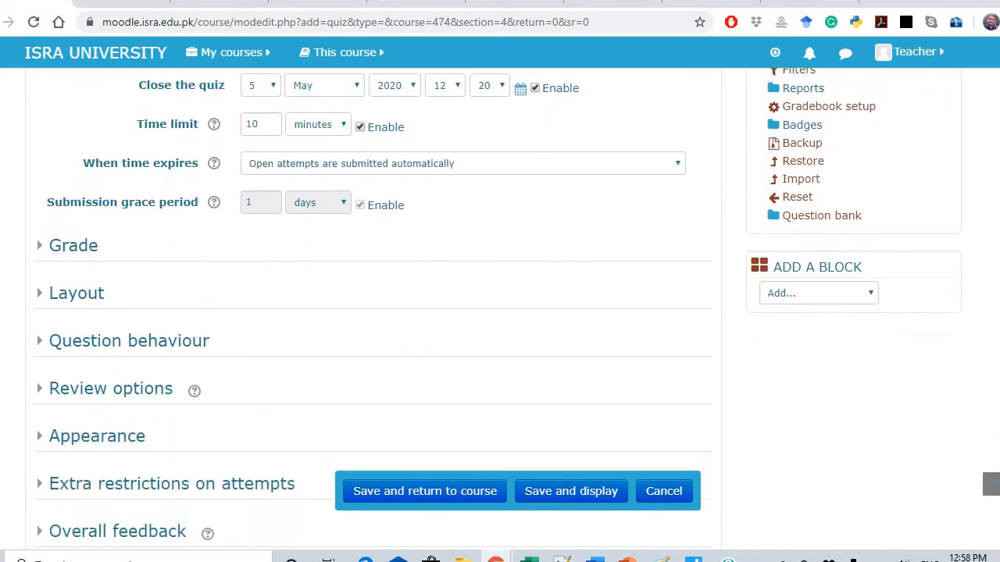
pyautogui.scroll(-3, 498, 309)
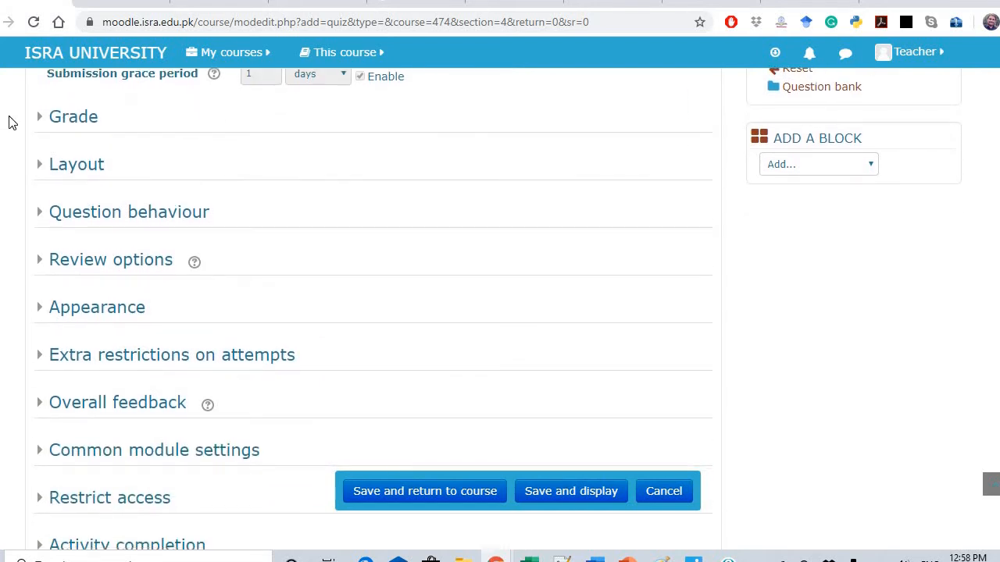
# Set a quiz password under Extra restrictions on attempts
pyautogui.click(38, 360)
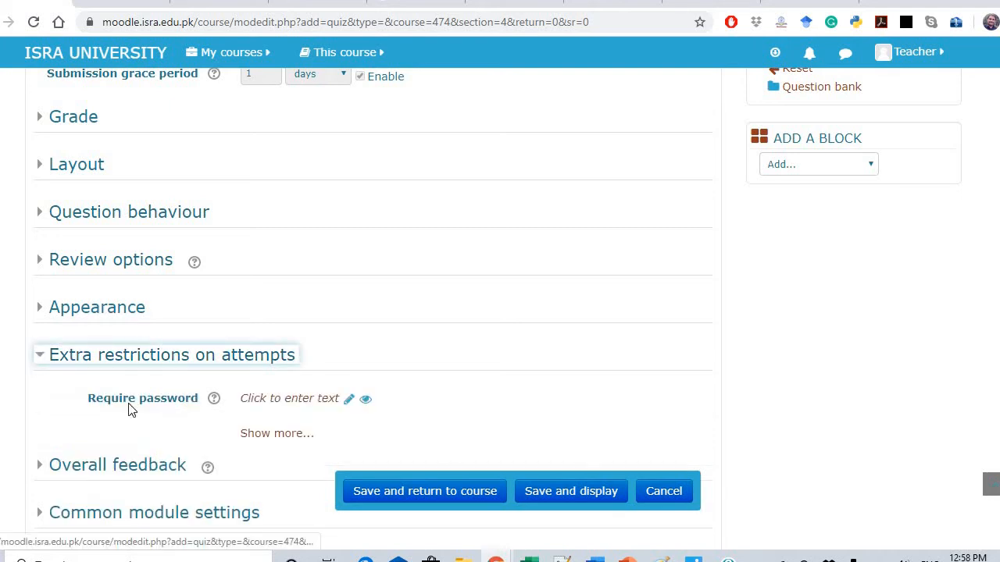
pyautogui.click(277, 400)
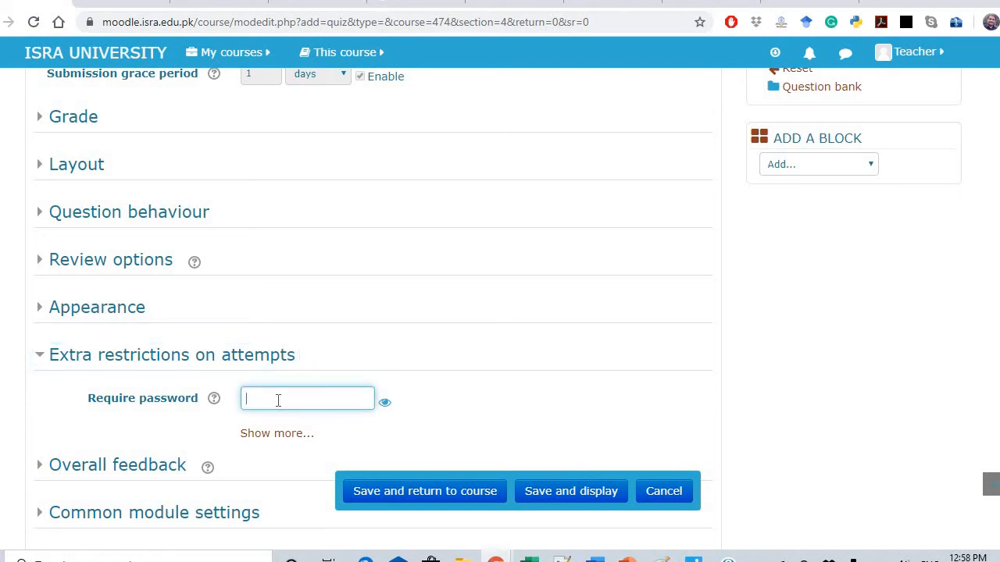
pyautogui.press('BackSpace')
pyautogui.press('BackSpace')
pyautogui.press('BackSpace')
# Toggle the password's visibility to verify it was entered correctly
pyautogui.click(386, 405)
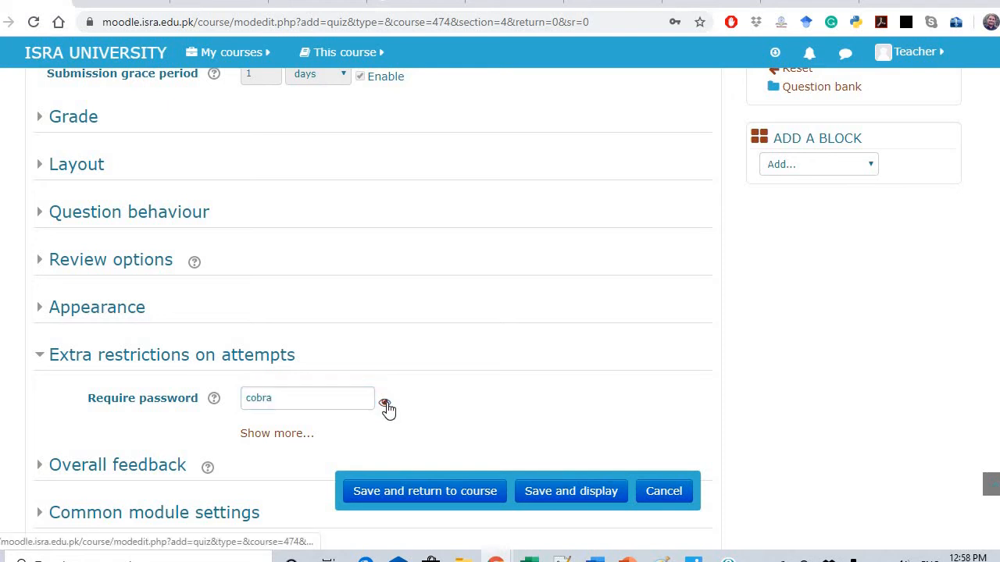
pyautogui.click(386, 406)
pyautogui.click(386, 405)
pyautogui.click(386, 406)
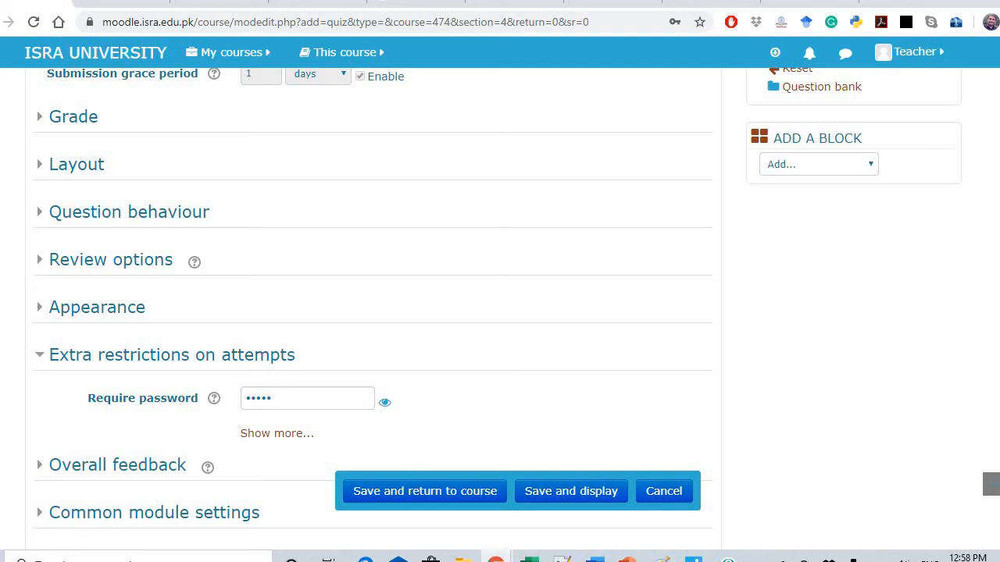
pyautogui.scroll(1, 498, 306)
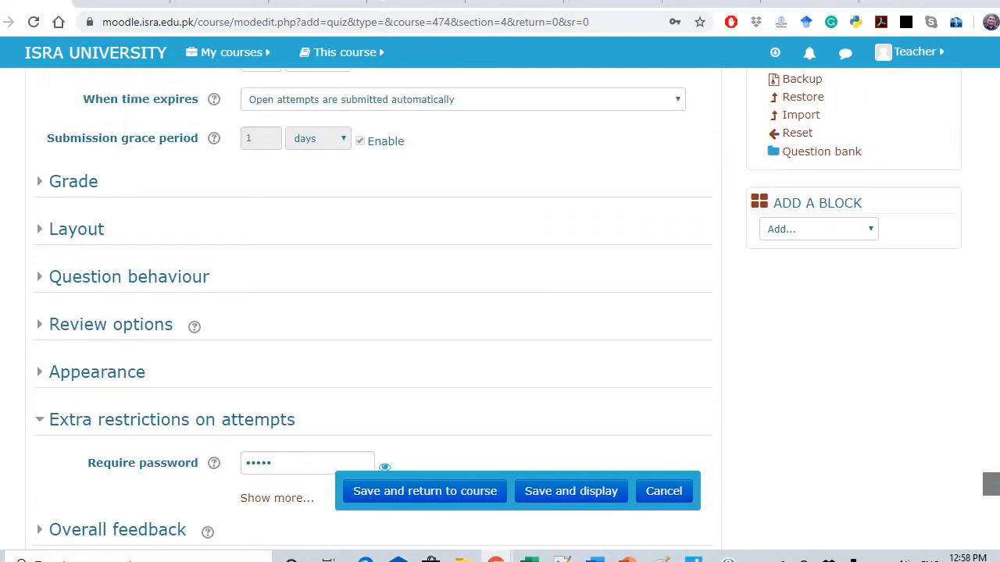
pyautogui.scroll(-1, 498, 306)
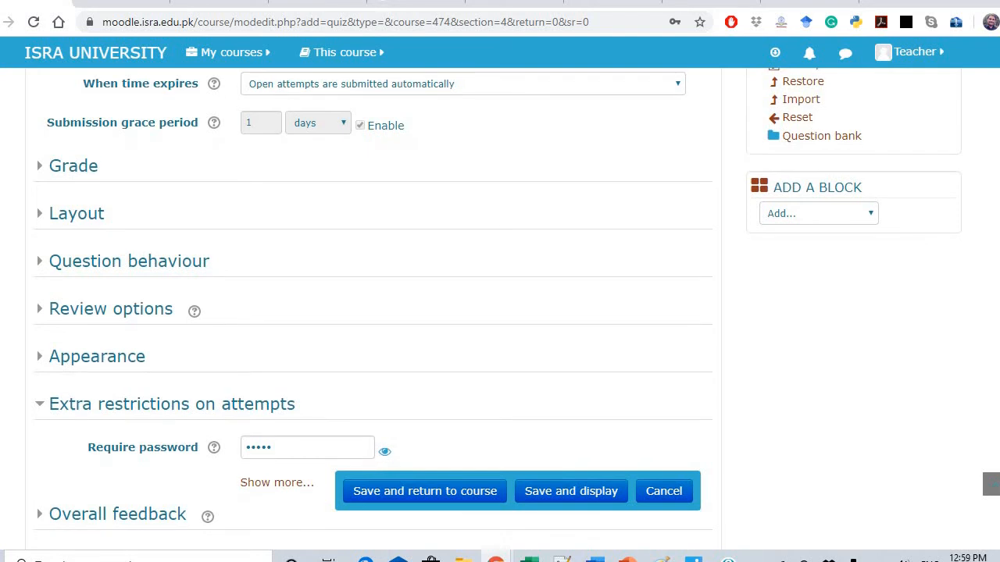
pyautogui.scroll(1, 497, 305)
pyautogui.scroll(-1, 498, 305)
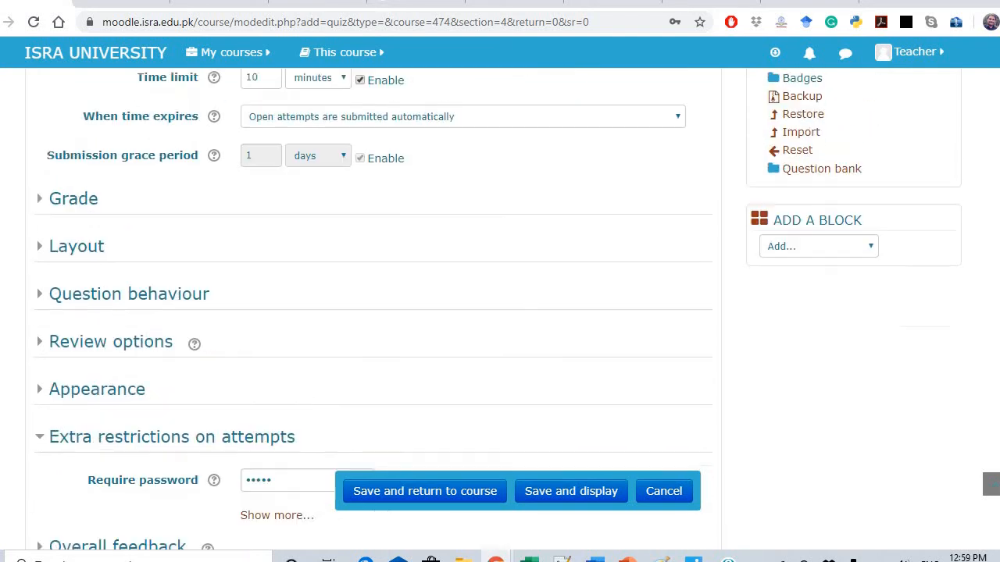
pyautogui.scroll(-2, 498, 306)
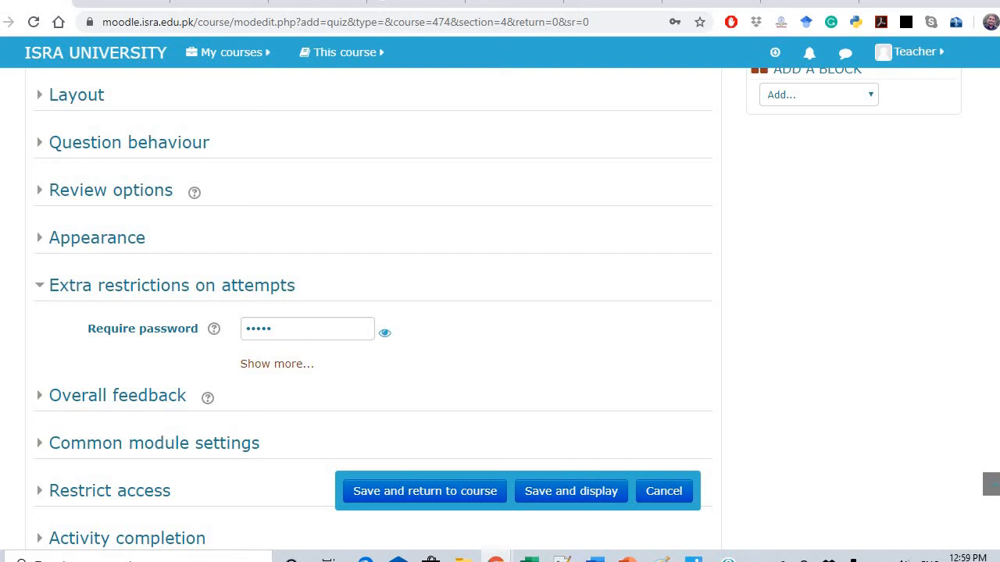
# Expand the quiz's Review options and Grade sections, showing Attempts allowed at Unlimited
pyautogui.click(111, 191)
pyautogui.scroll(-3, 497, 306)
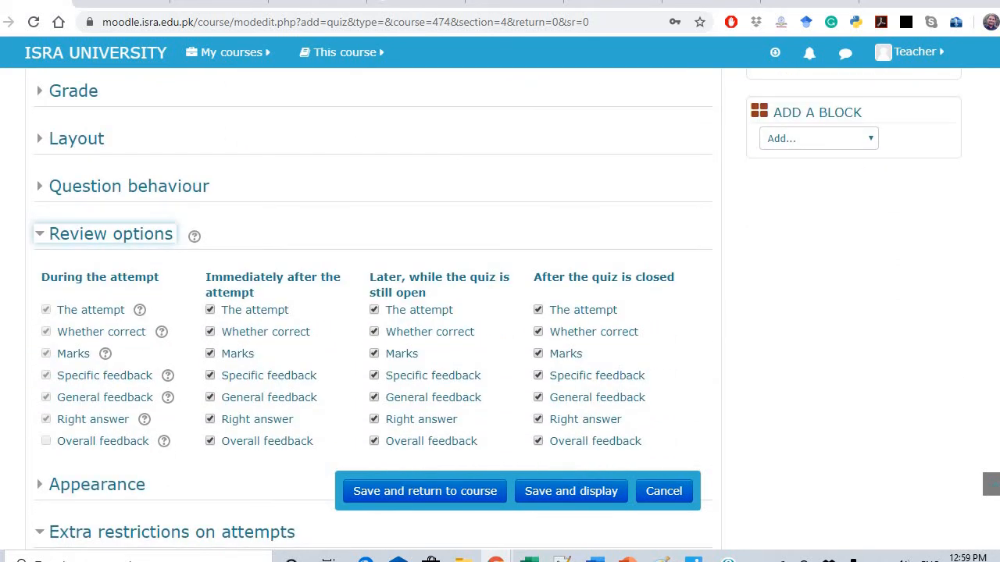
pyautogui.scroll(-1, 498, 306)
pyautogui.scroll(-2, 497, 306)
pyautogui.scroll(2, 498, 306)
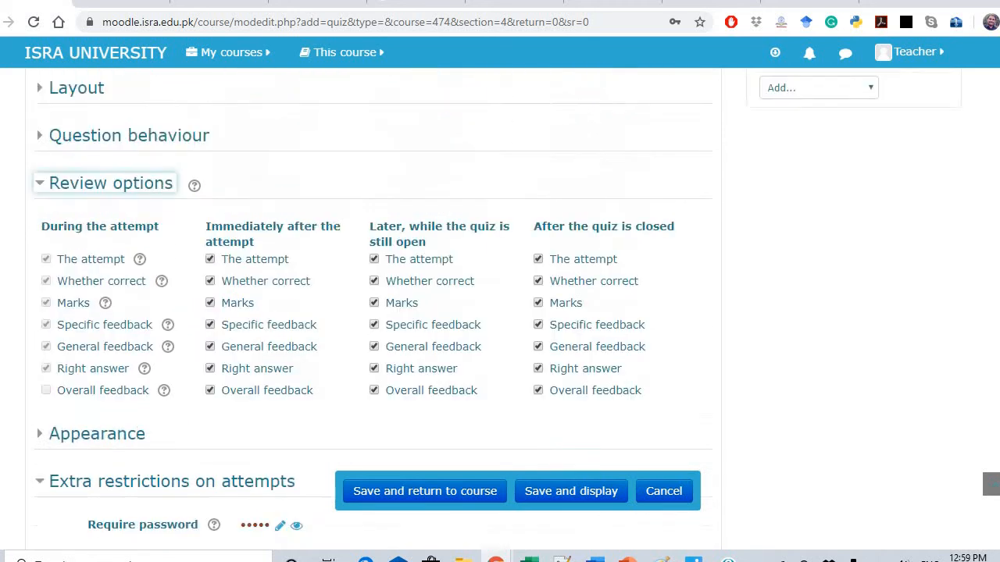
pyautogui.scroll(3, 497, 306)
pyautogui.click(73, 253)
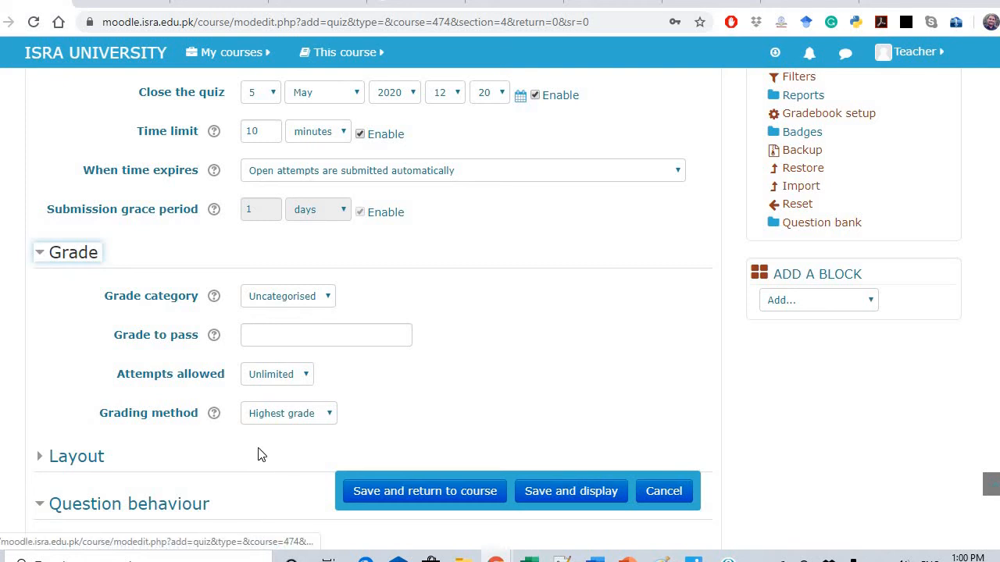
# Change the quiz's Attempts allowed from Unlimited to 1 and confirm it stays at 1
pyautogui.click(315, 388)
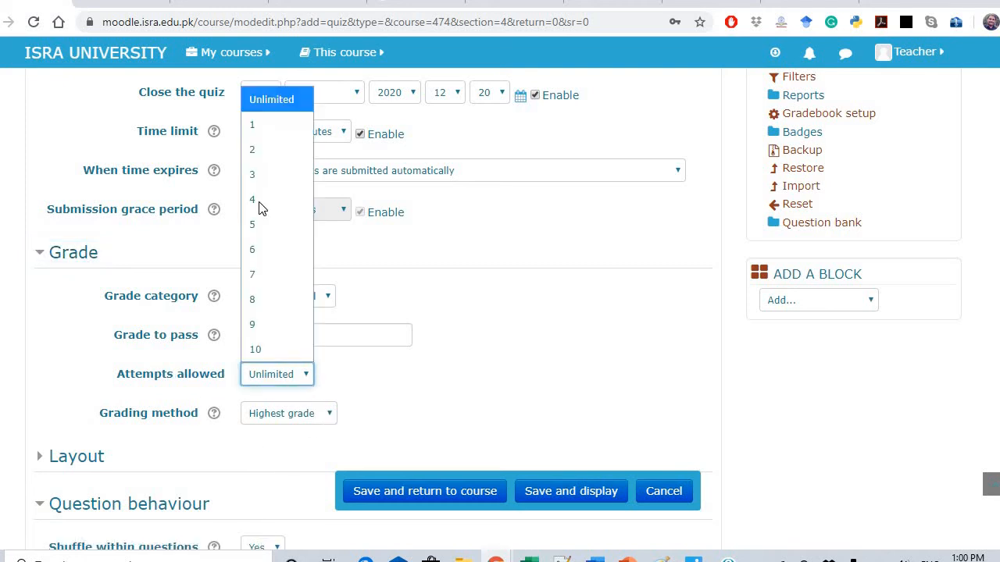
pyautogui.click(280, 128)
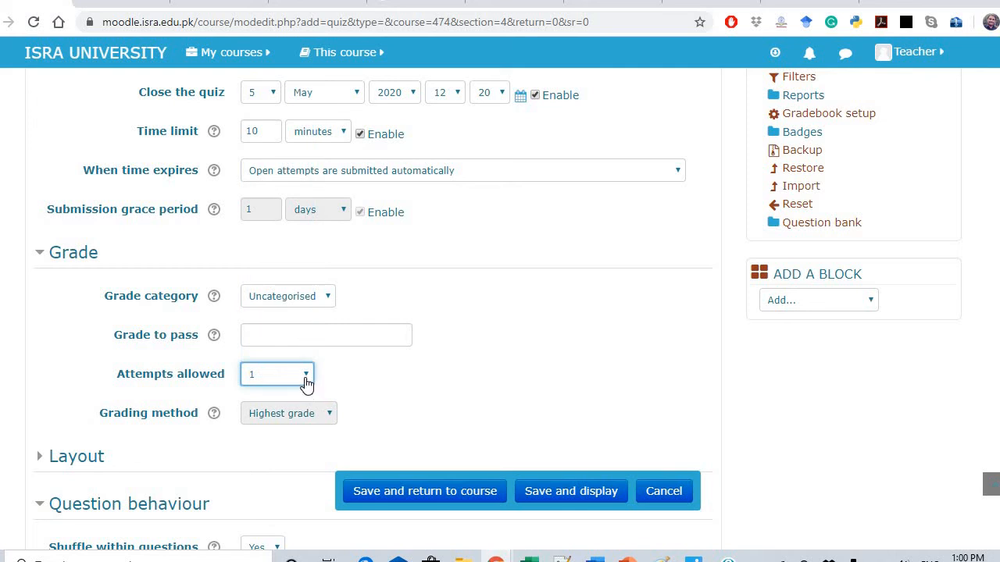
pyautogui.scroll(-1, 306, 383)
pyautogui.scroll(3, 306, 383)
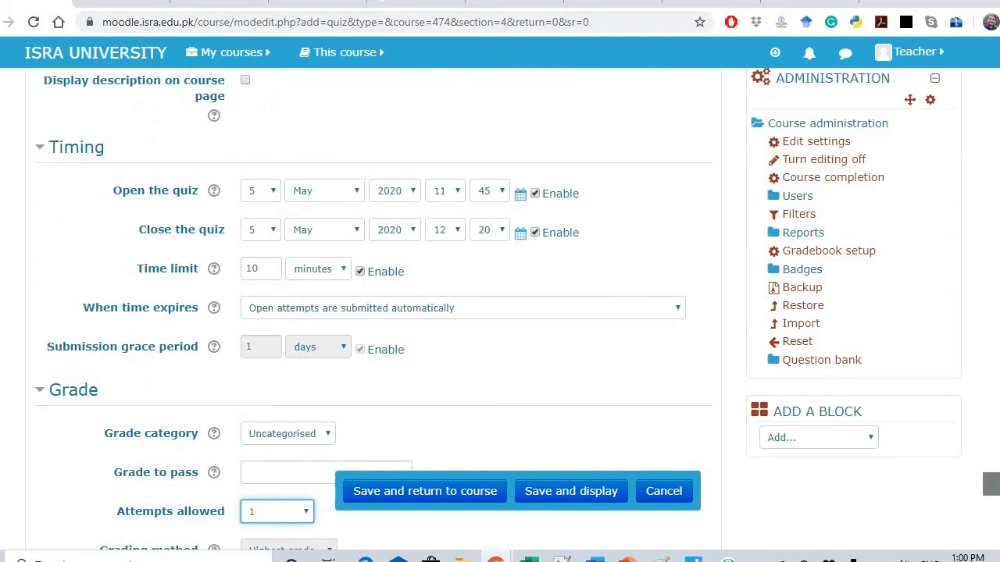
pyautogui.scroll(1, 190, 258)
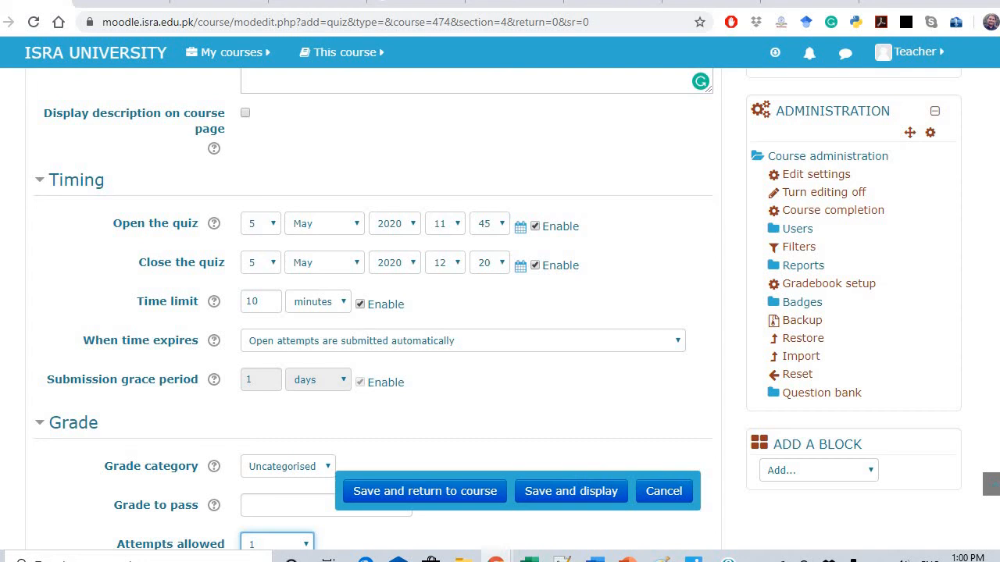
pyautogui.scroll(-3, 498, 308)
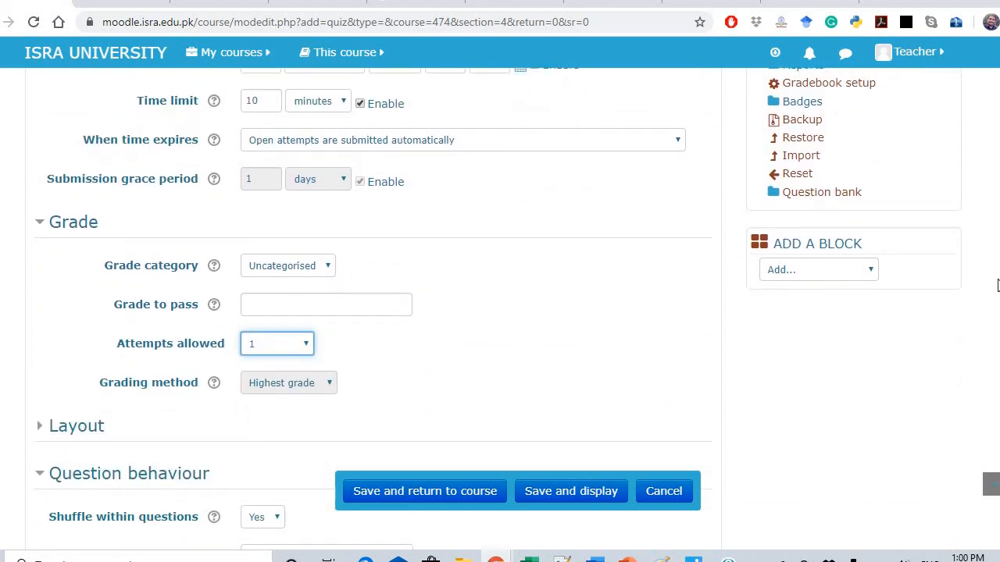
pyautogui.click(307, 344)
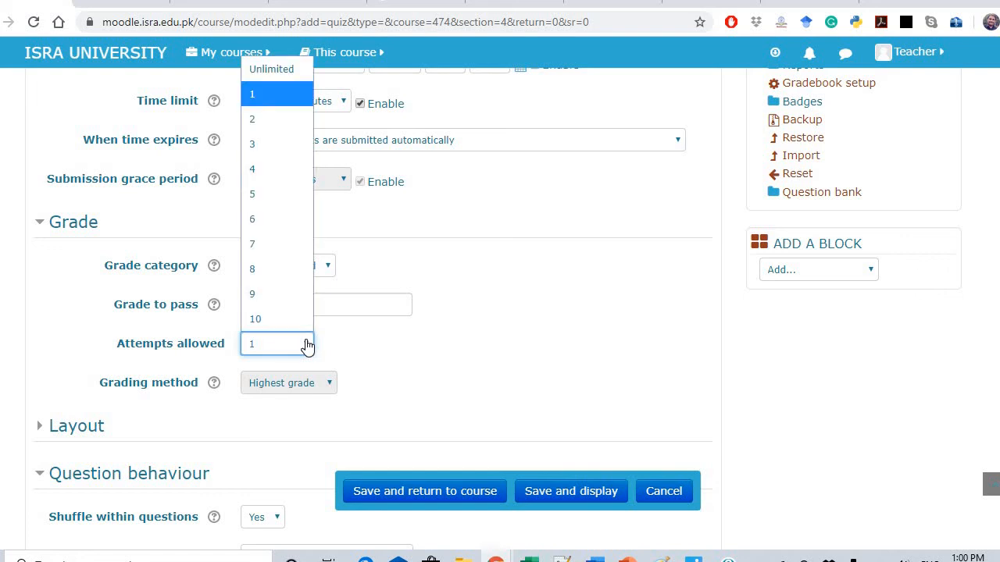
pyautogui.click(262, 94)
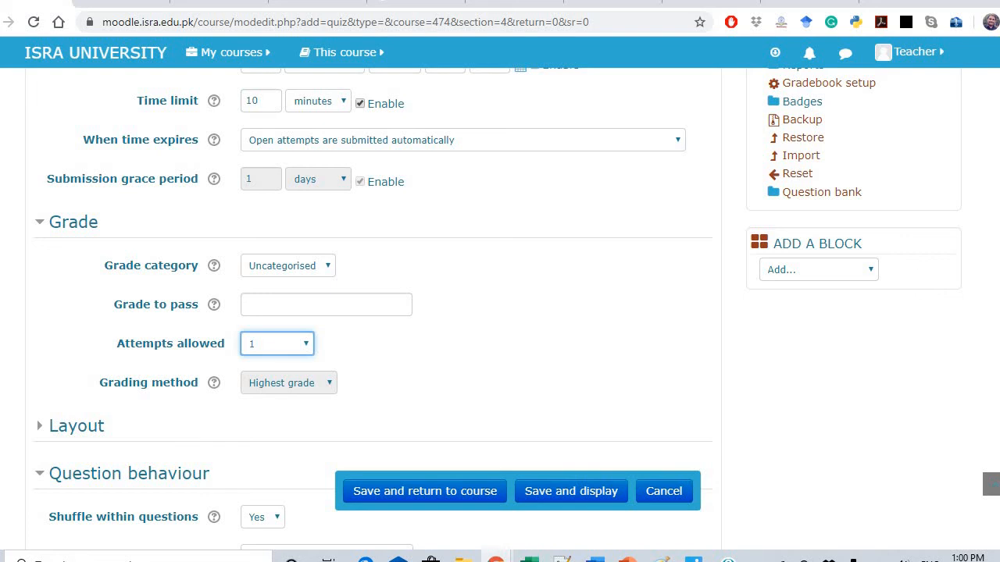
pyautogui.scroll(-3, 614, 440)
pyautogui.scroll(-1, 614, 439)
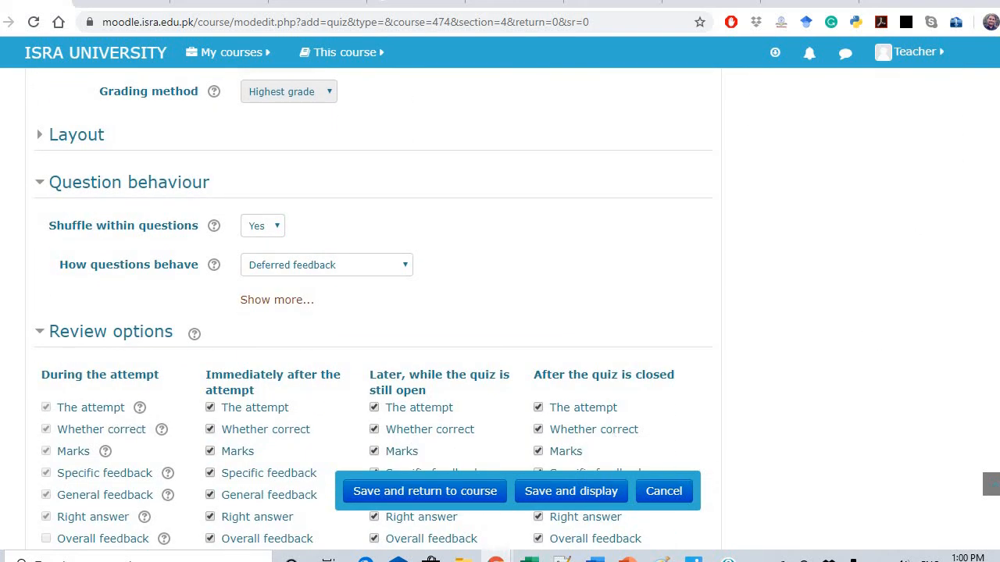
pyautogui.scroll(-4, 40, 354)
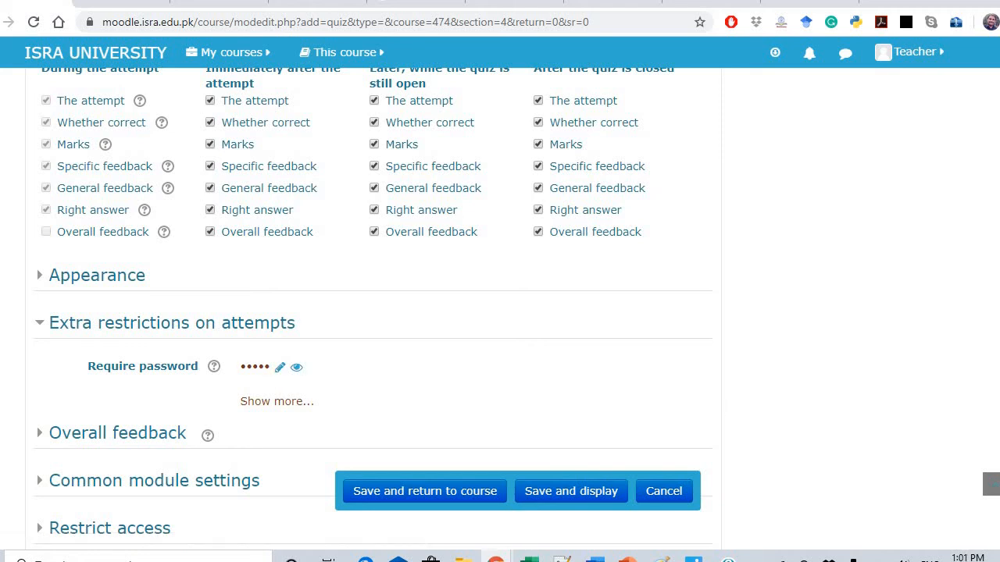
pyautogui.scroll(5, 374, 300)
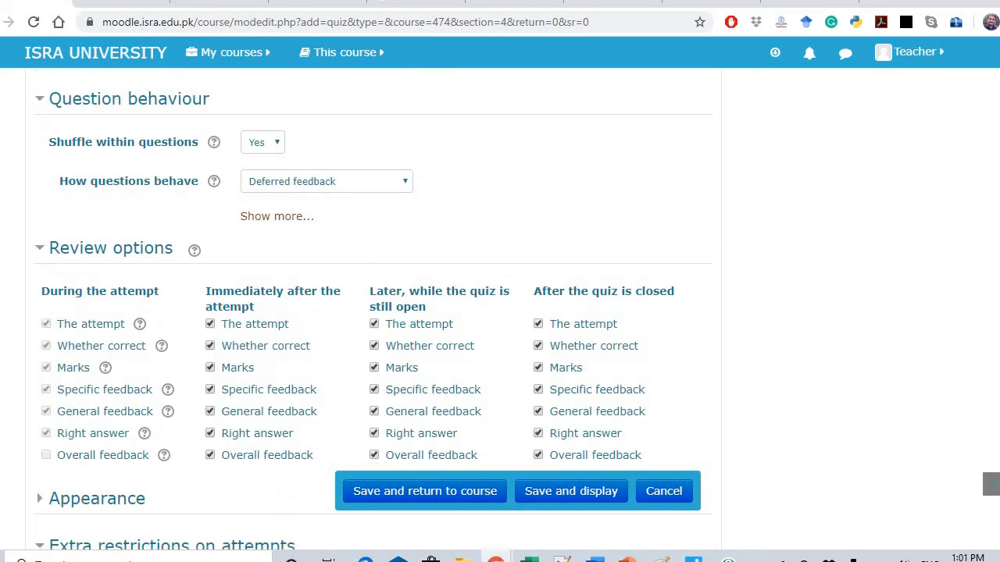
pyautogui.scroll(3, 374, 300)
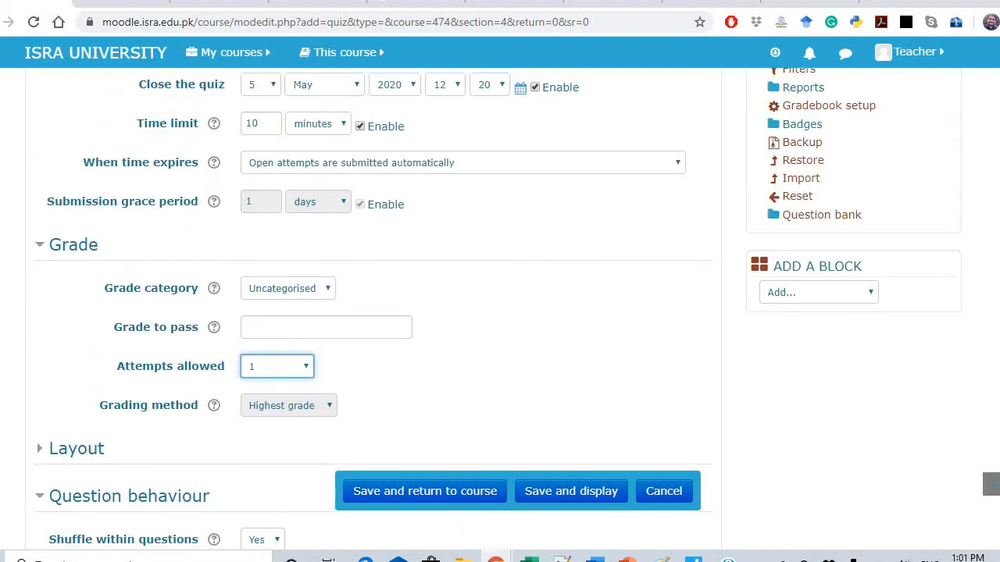
pyautogui.scroll(-1, 497, 309)
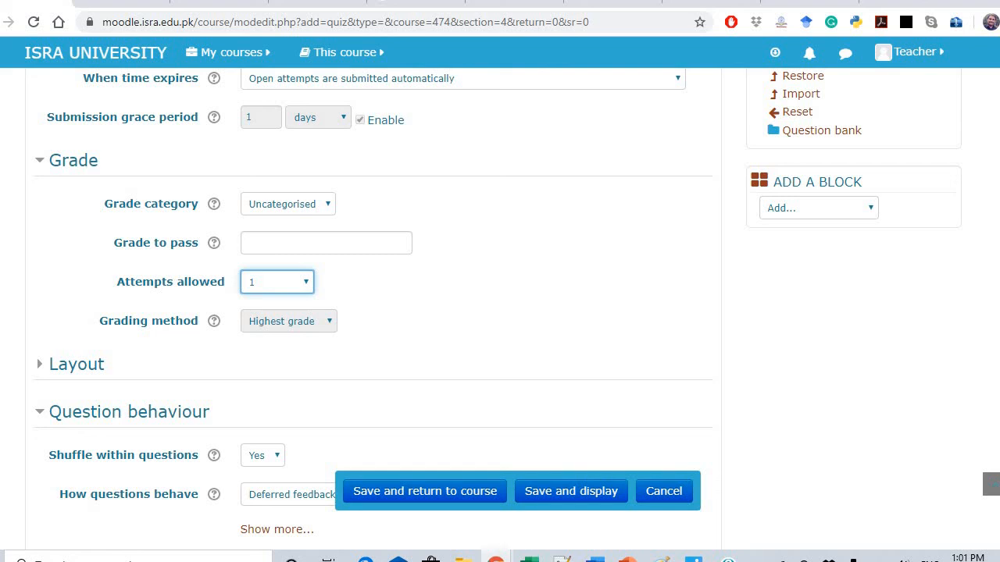
pyautogui.scroll(3, 497, 302)
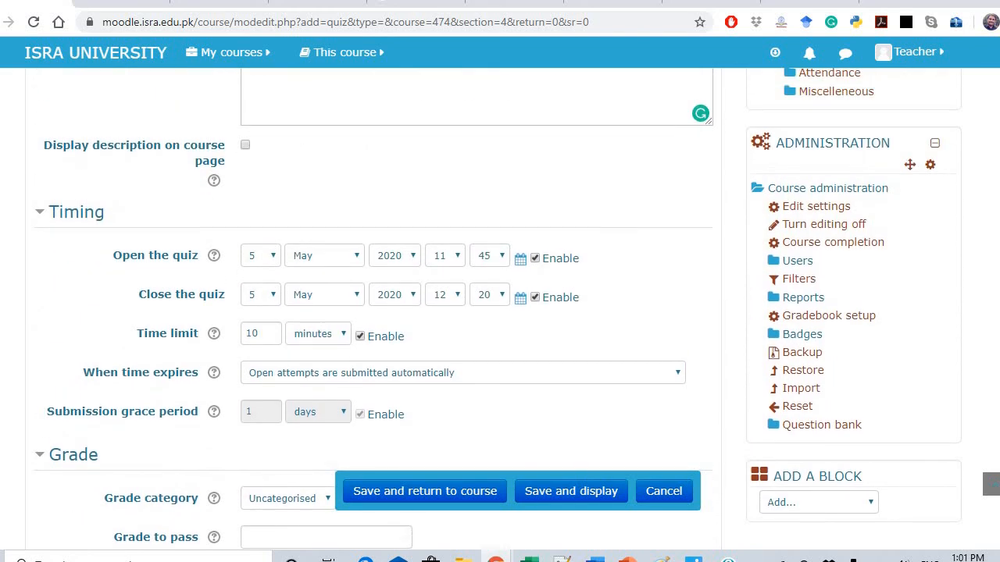
pyautogui.scroll(-1, 156, 309)
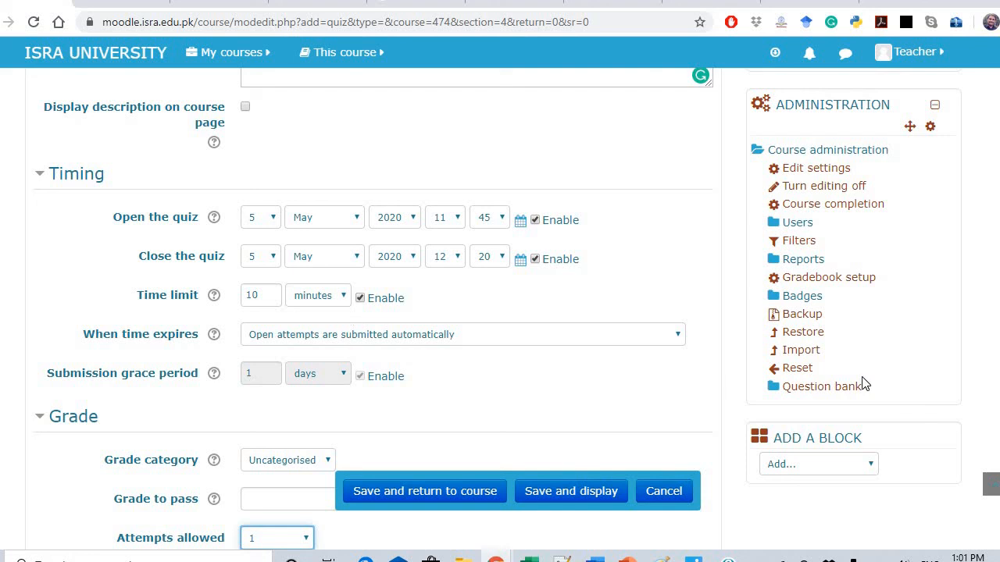
pyautogui.scroll(-4, 990, 485)
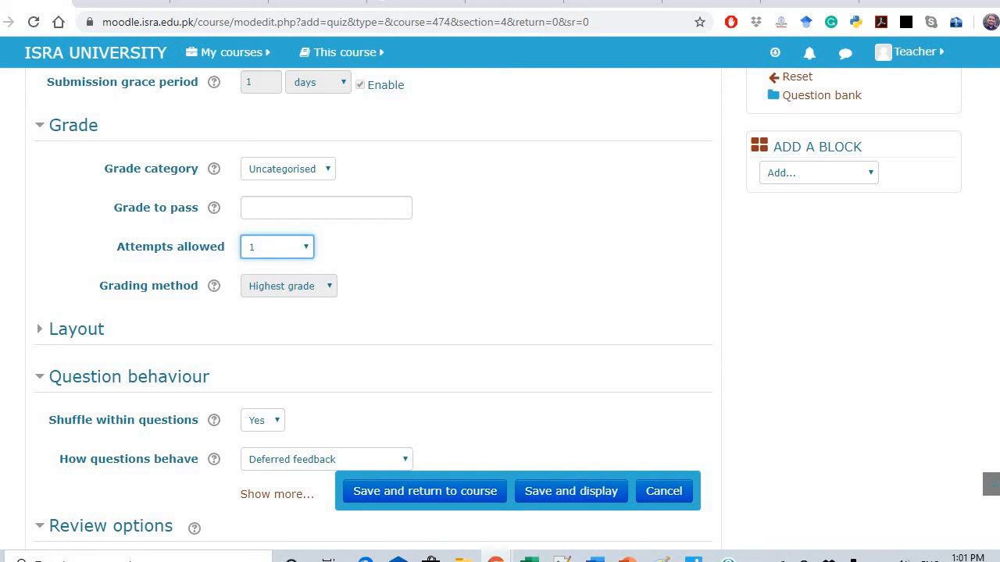
pyautogui.scroll(-4, 990, 484)
pyautogui.scroll(4, 990, 485)
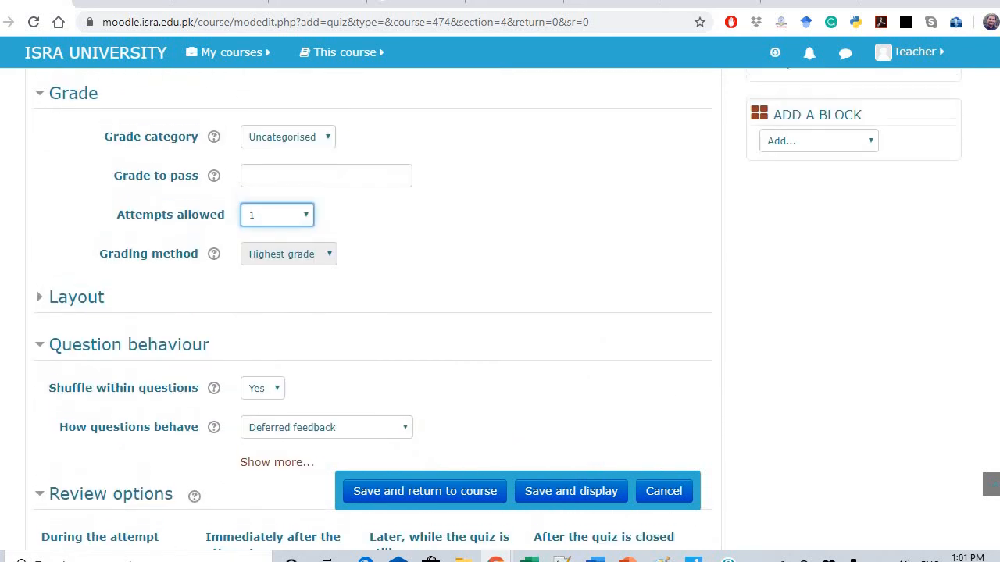
pyautogui.scroll(-6, 990, 484)
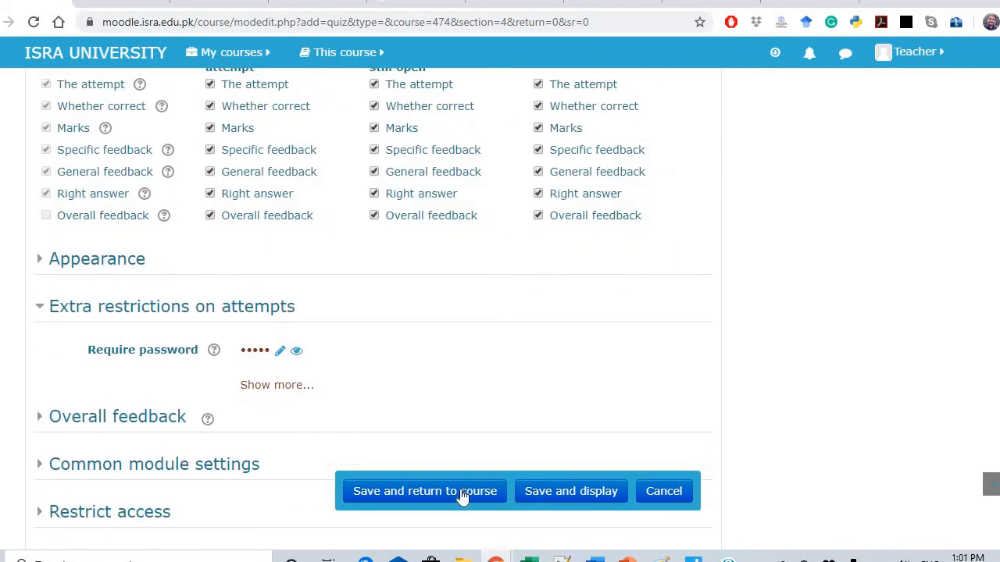
# Save Class Test 1 and return to the course to find it under Class Tests / Quizzes
pyautogui.click(462, 496)
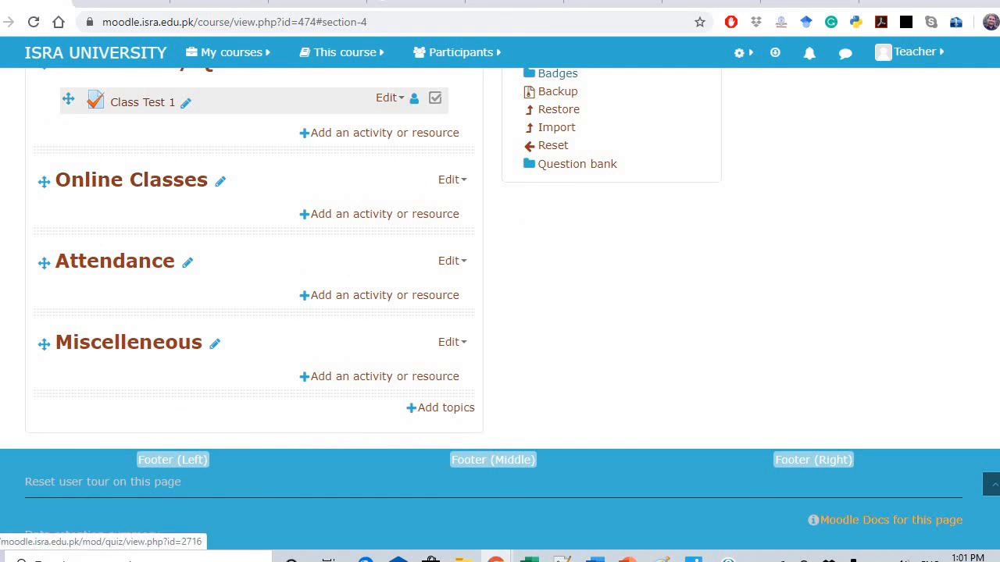
pyautogui.scroll(2, 151, 276)
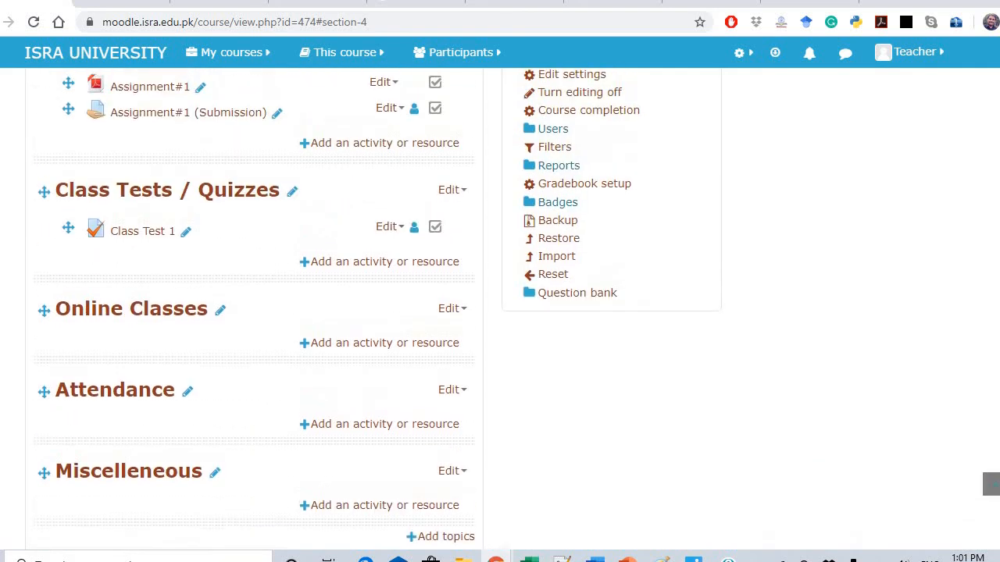